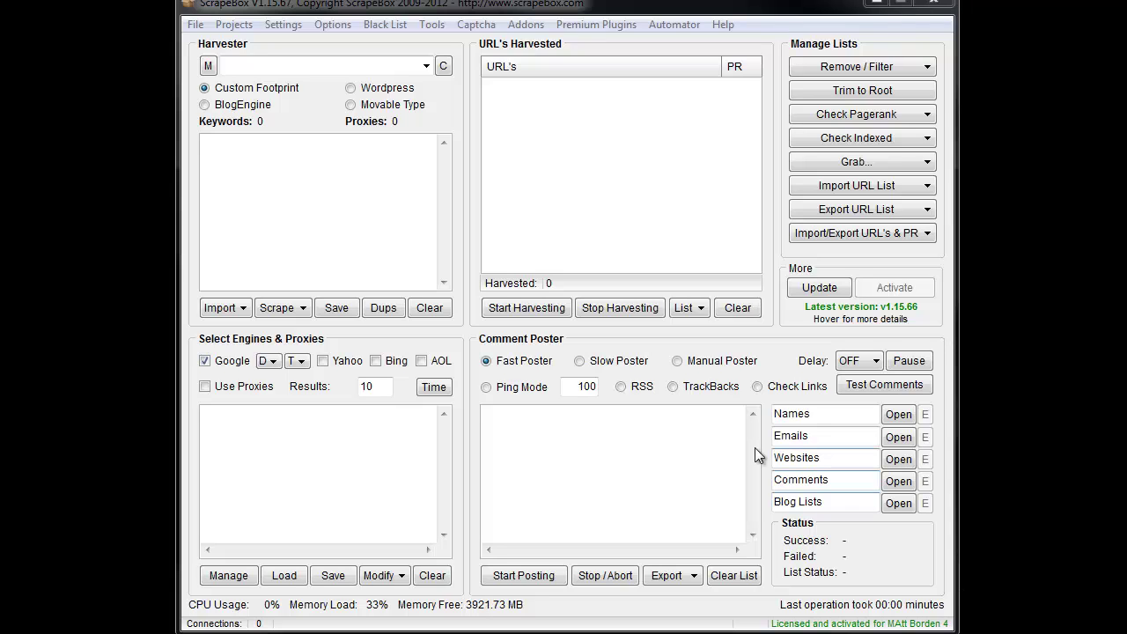
Open the Settings menu to reach the Custom harvester settings.
click(295, 27)
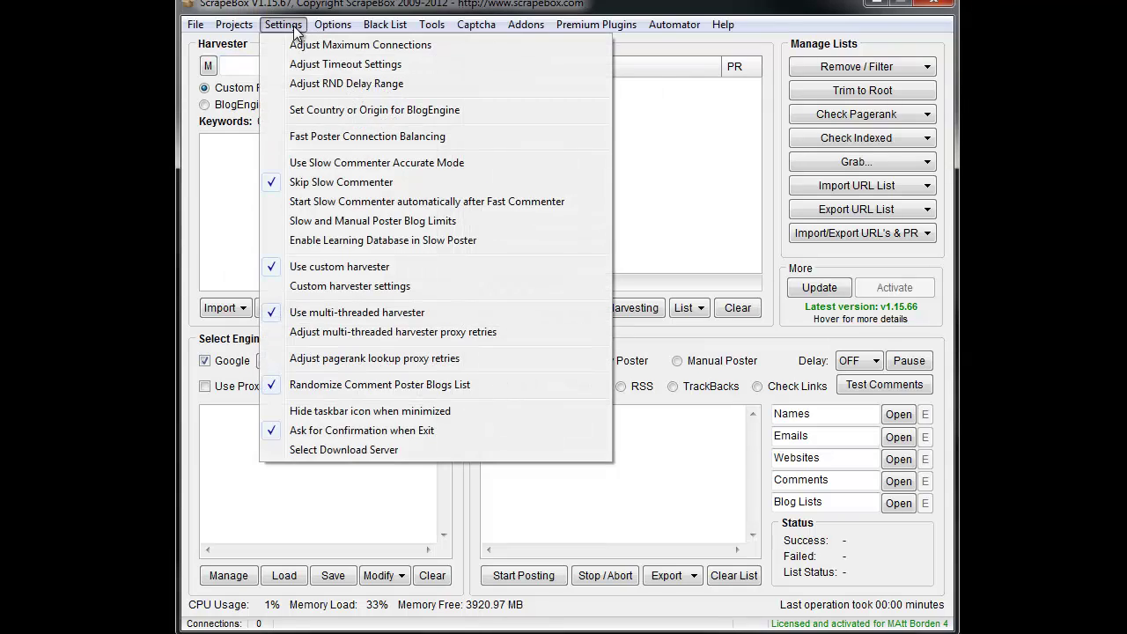
click(370, 288)
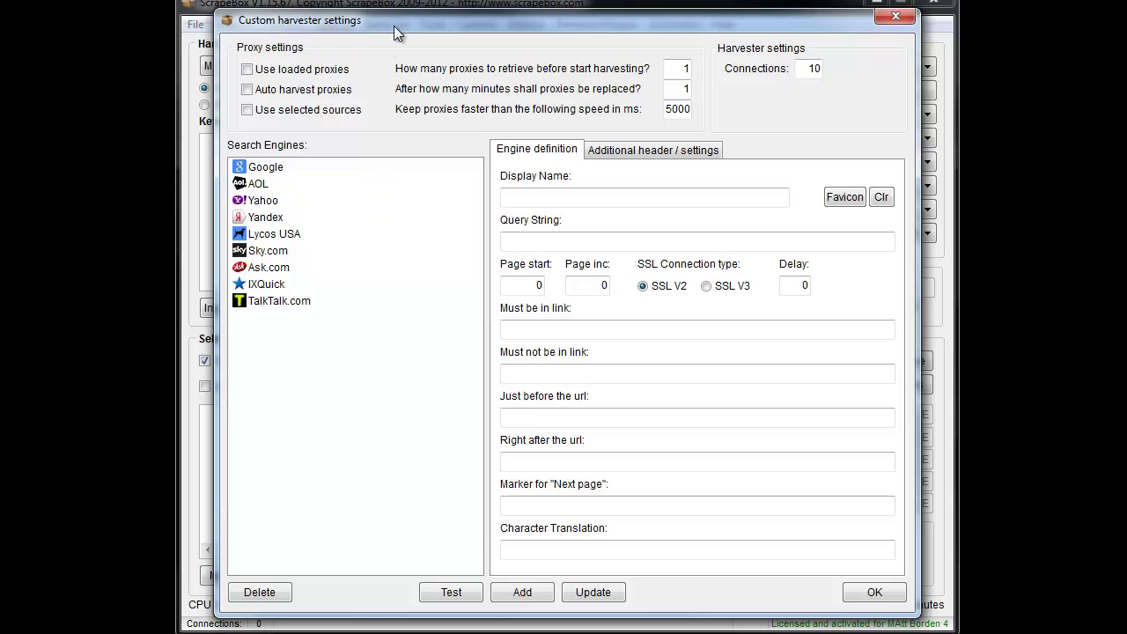
drag(395, 28, 404, 25)
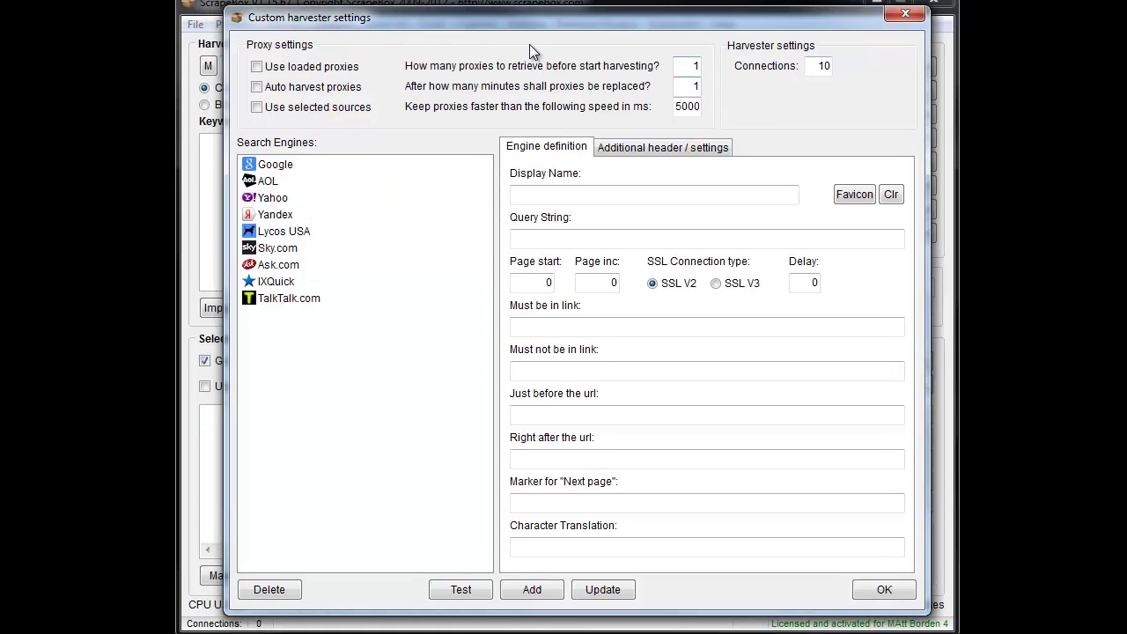
drag(445, 25, 561, 17)
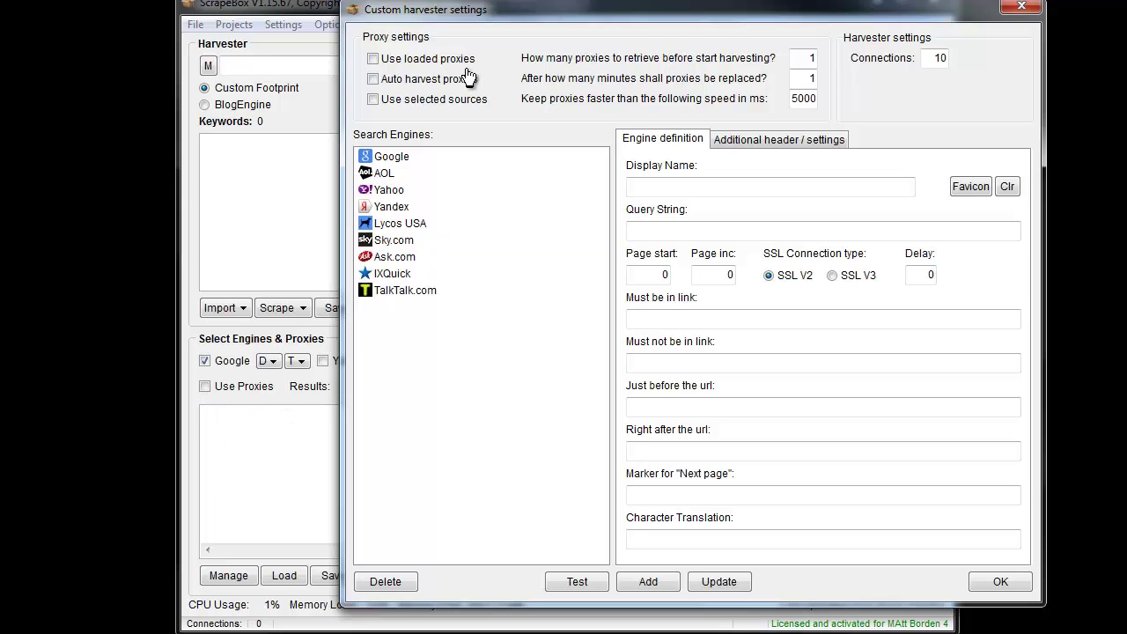
drag(795, 24, 677, 24)
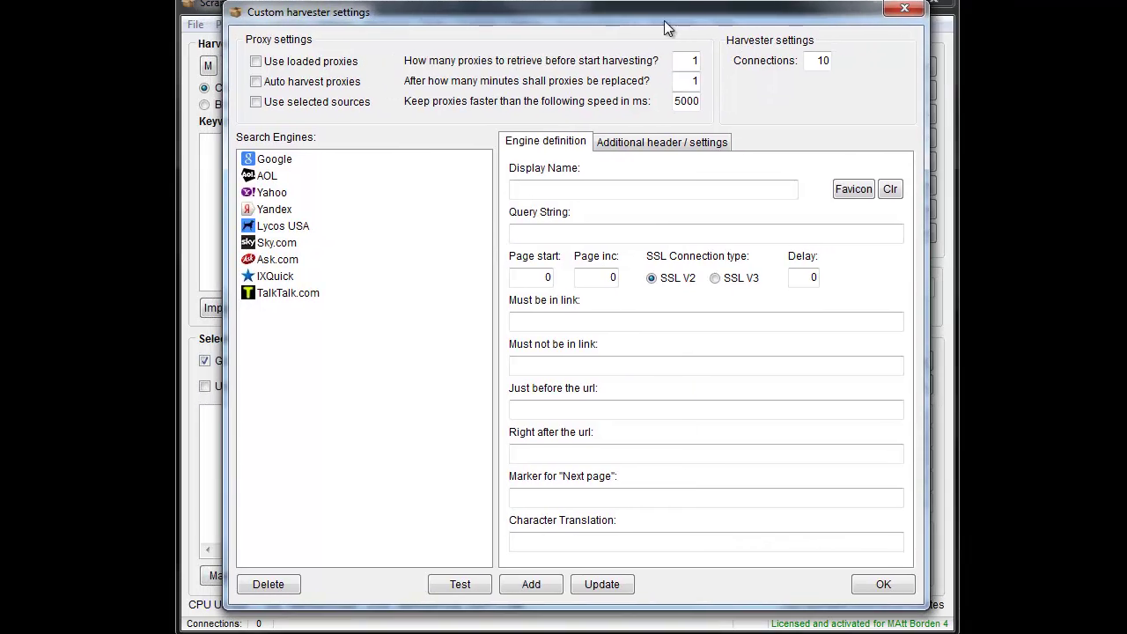
drag(384, 9, 496, 0)
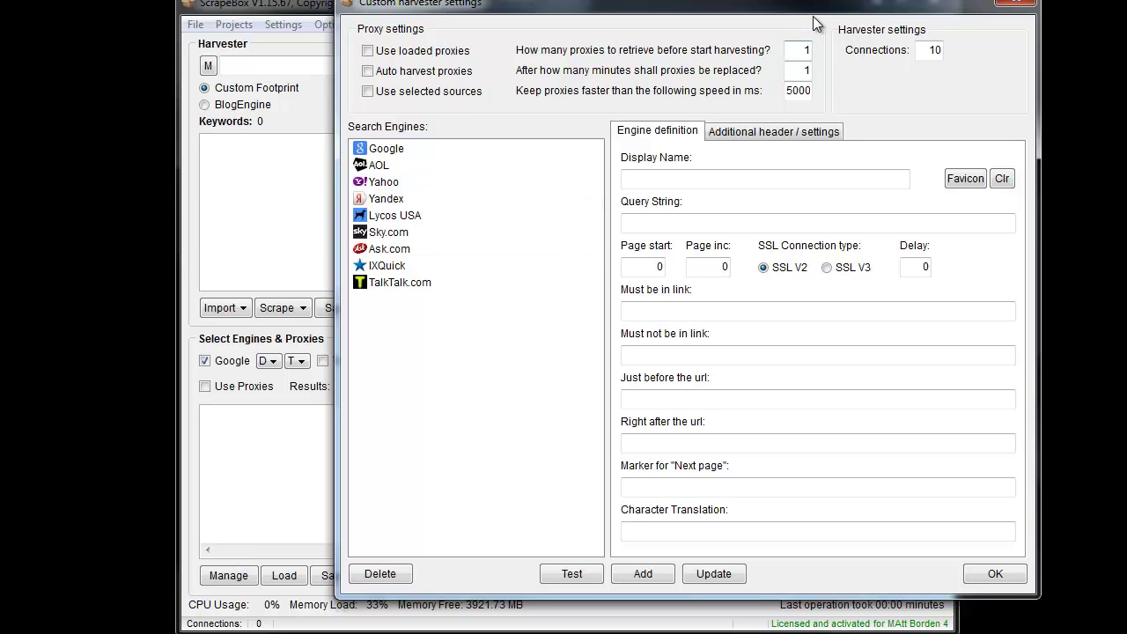
drag(815, 16, 726, 30)
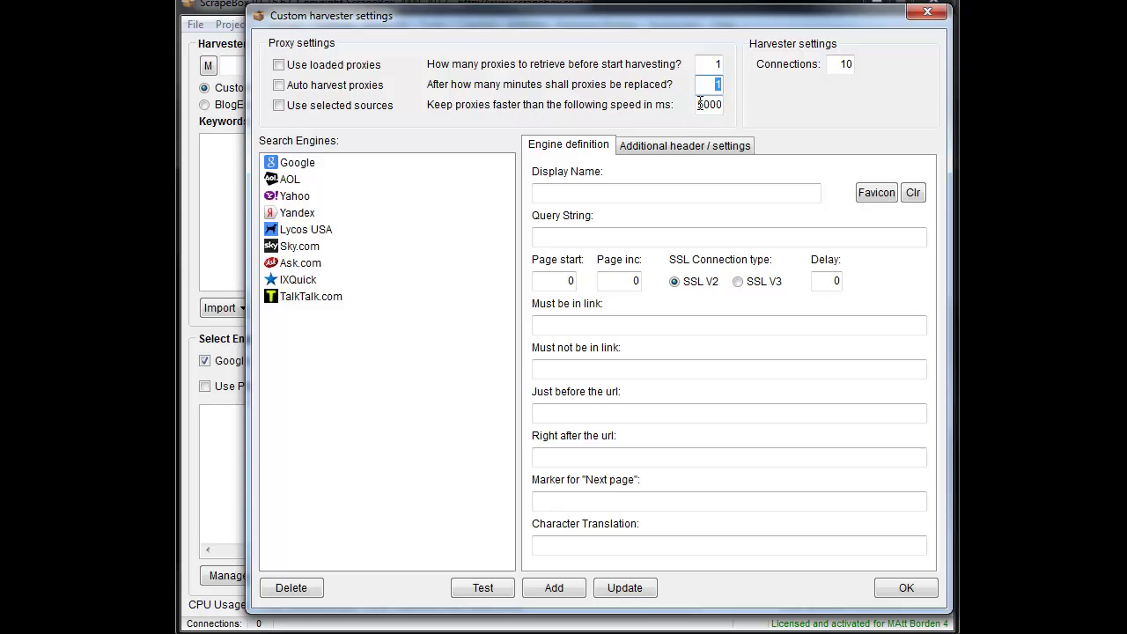
drag(699, 105, 732, 102)
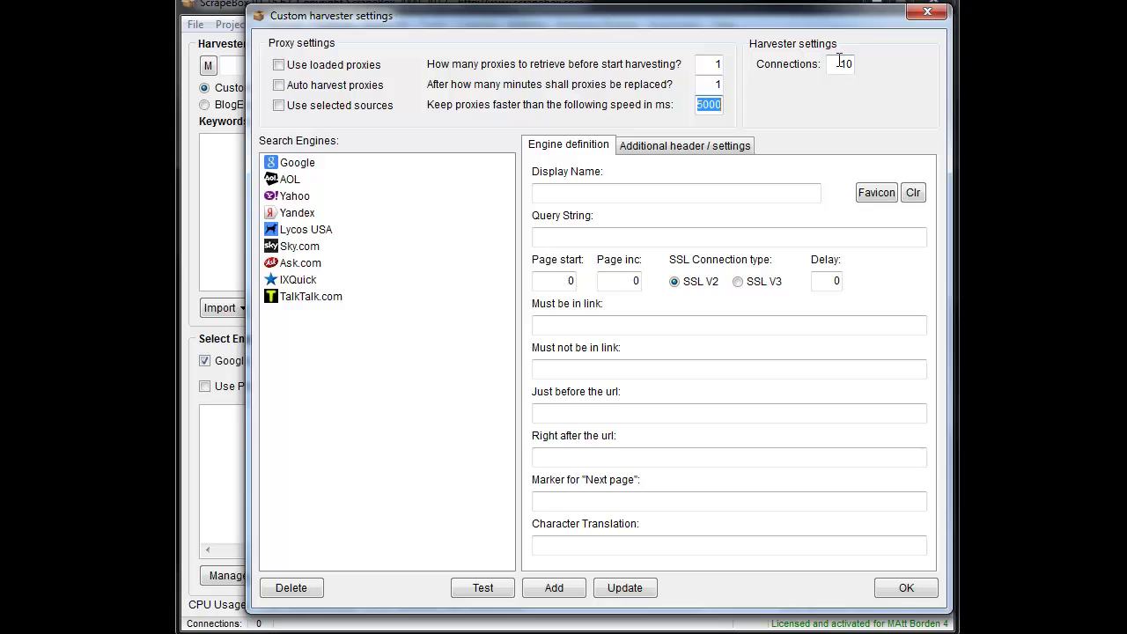
drag(835, 58, 861, 66)
click(843, 67)
drag(844, 67, 858, 71)
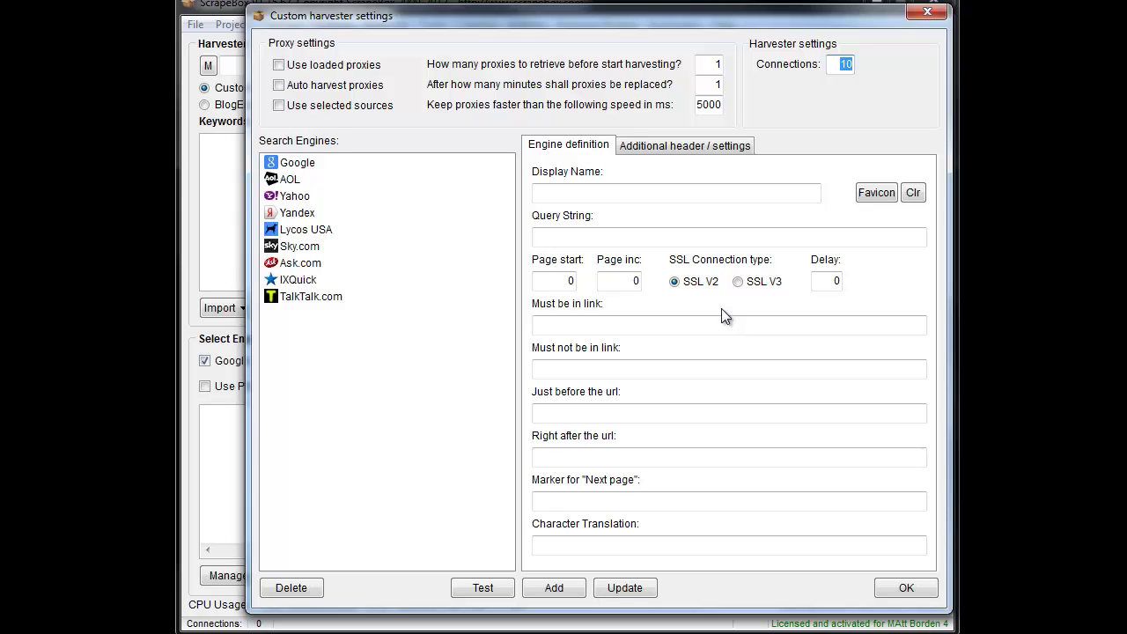
Step through the built-in search engines, including TalkTalk.com, and select Google.
click(310, 165)
click(311, 179)
click(299, 196)
click(324, 296)
click(324, 158)
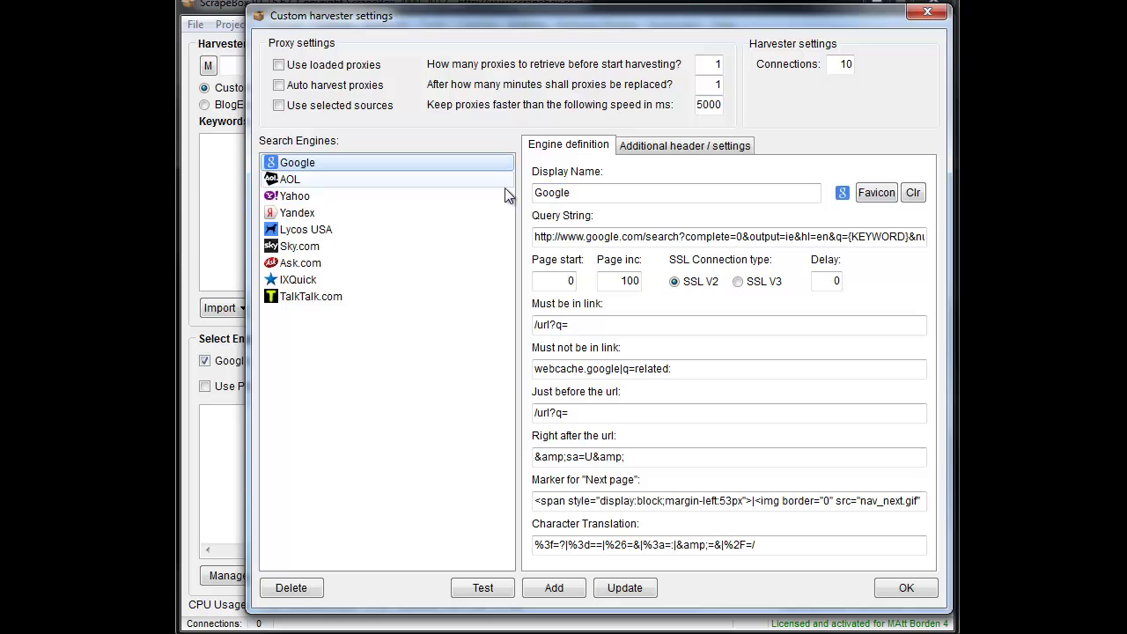
Point out {PAGENUM} and &num=100 in Google's query string and its page increment of 100.
click(571, 244)
drag(611, 238, 951, 234)
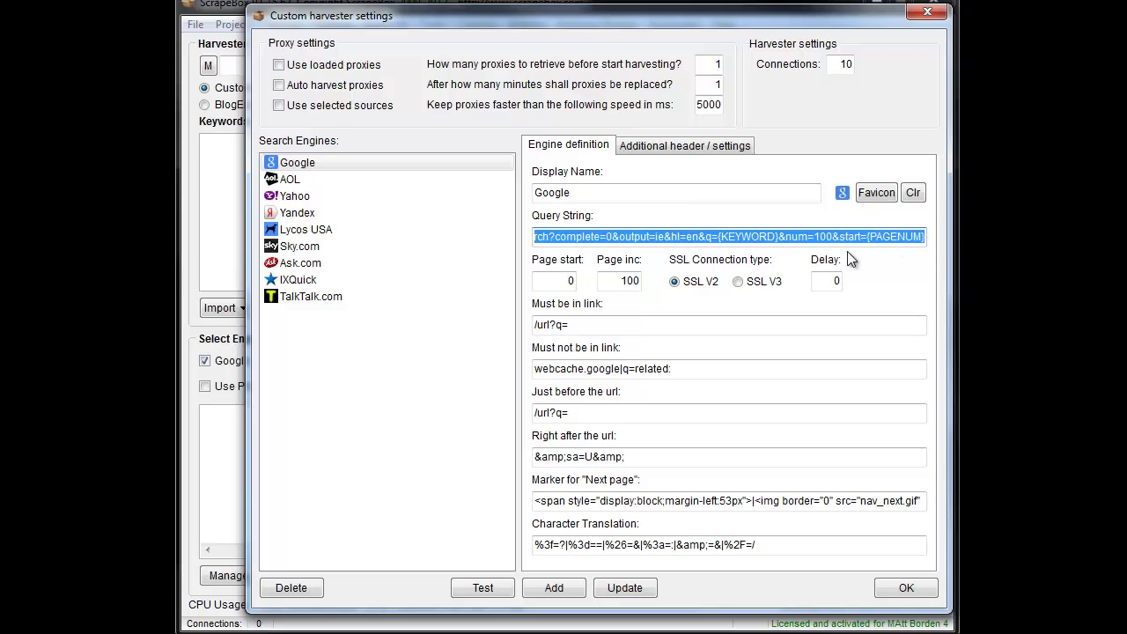
click(750, 238)
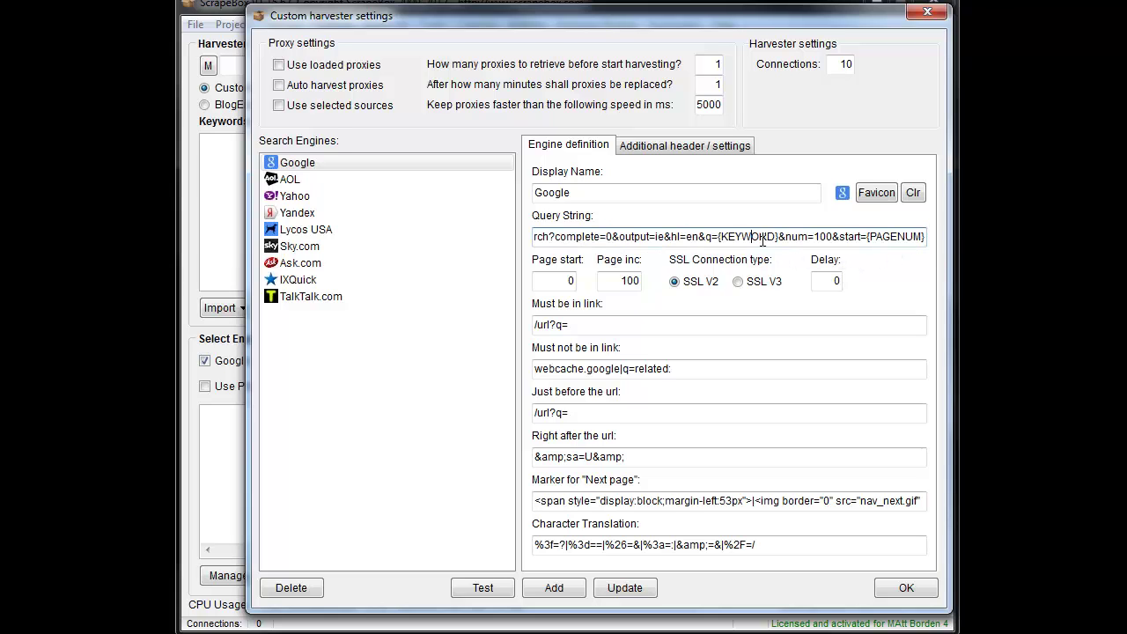
click(890, 237)
drag(779, 236, 833, 230)
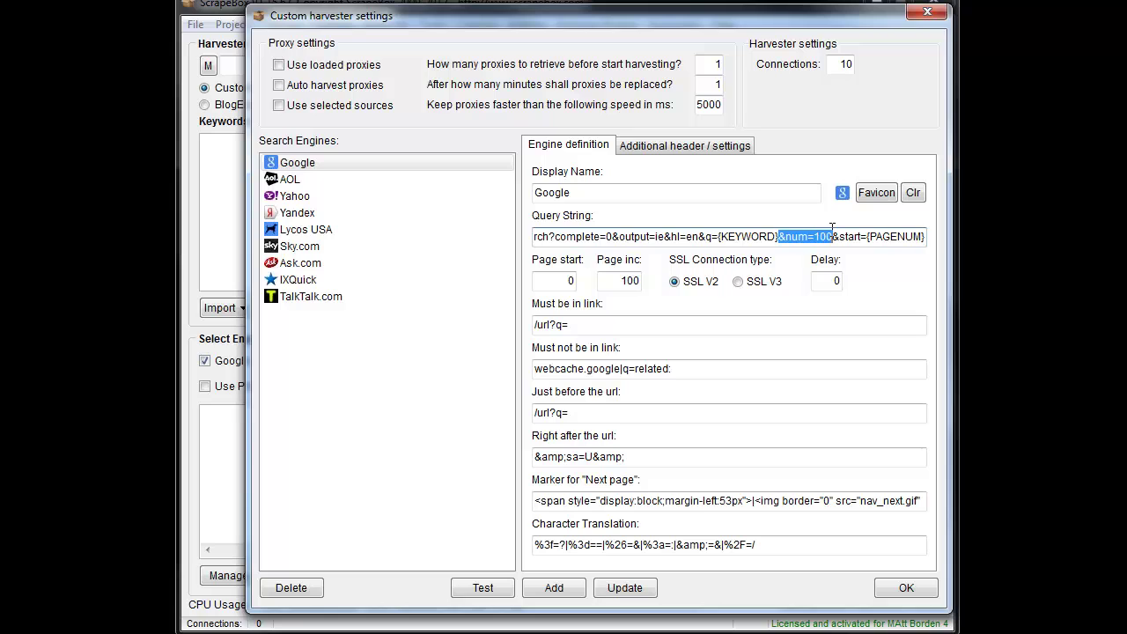
click(627, 280)
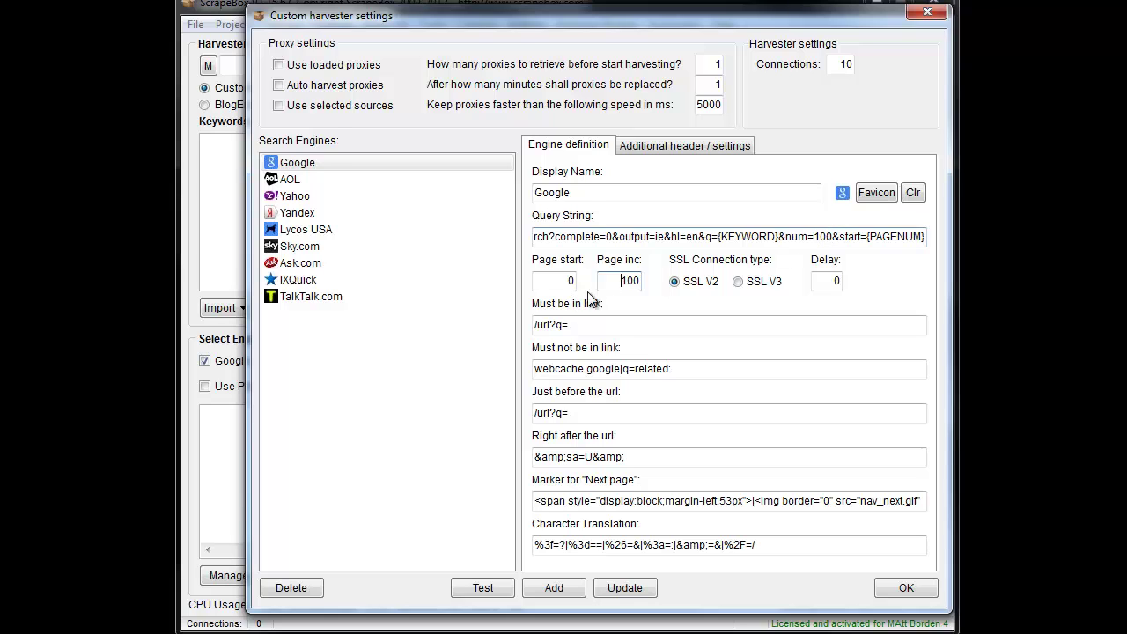
click(326, 180)
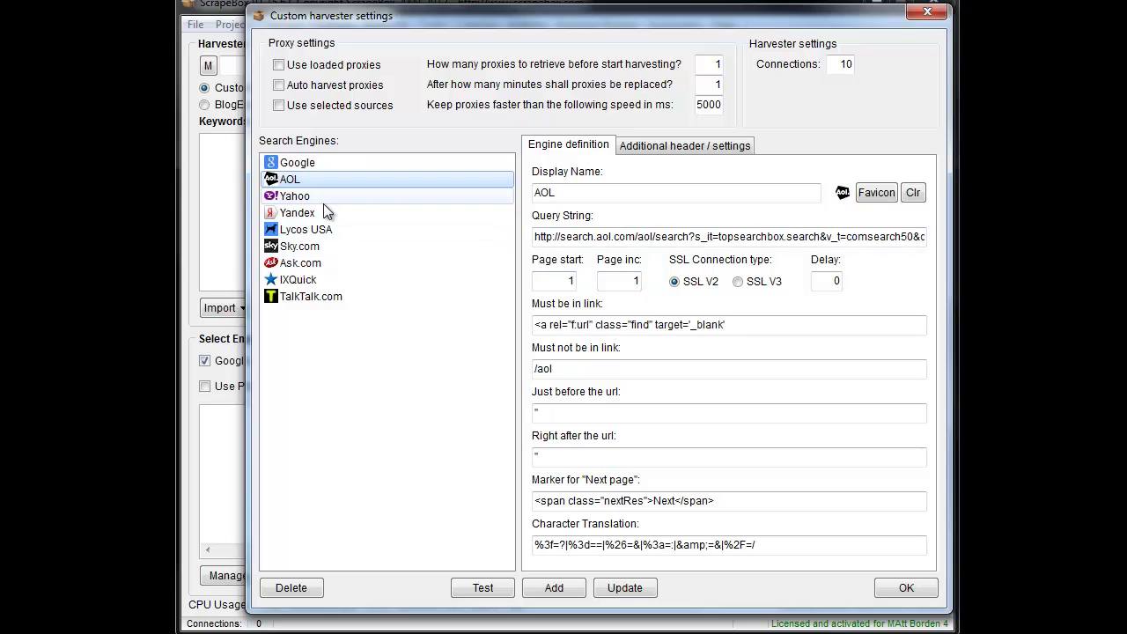
click(326, 210)
click(315, 195)
click(315, 180)
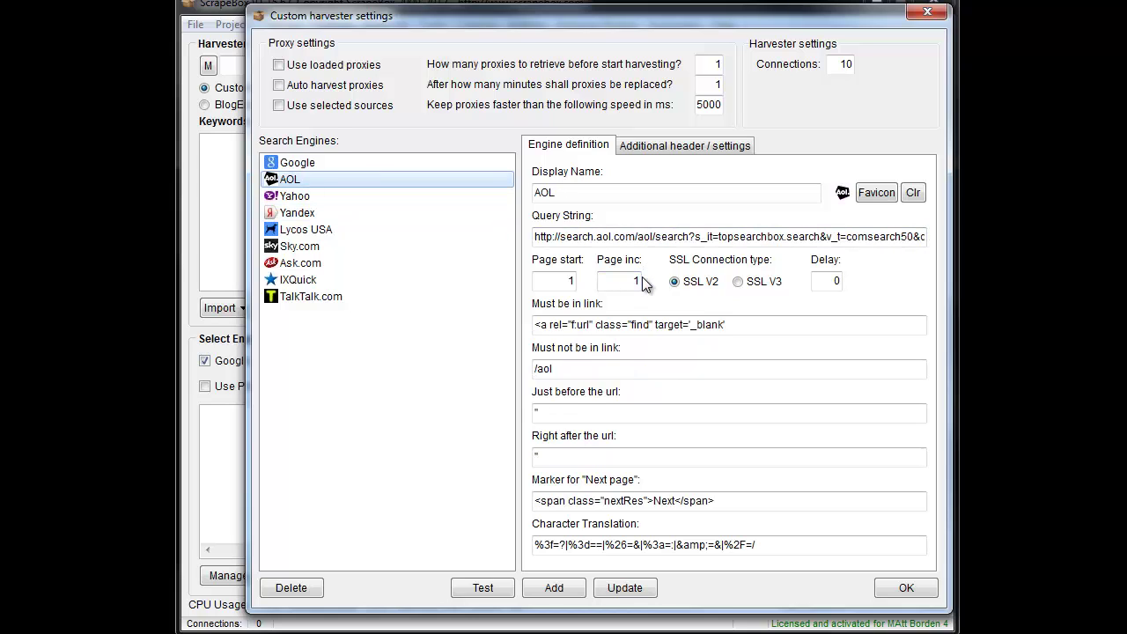
drag(826, 236, 973, 253)
click(722, 236)
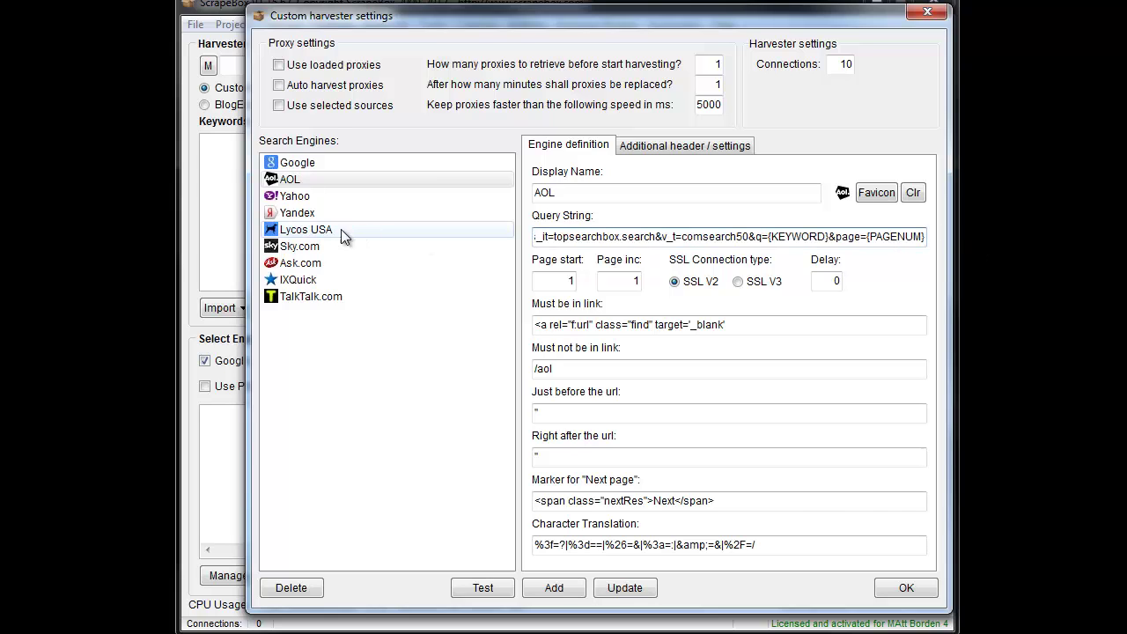
click(308, 164)
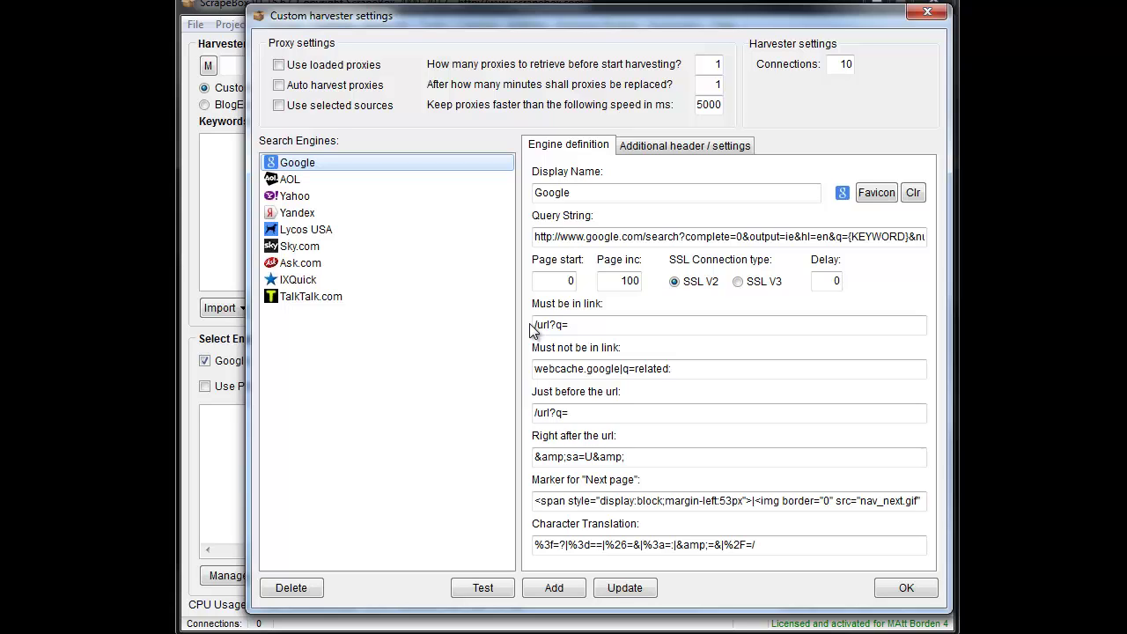
drag(574, 324, 537, 325)
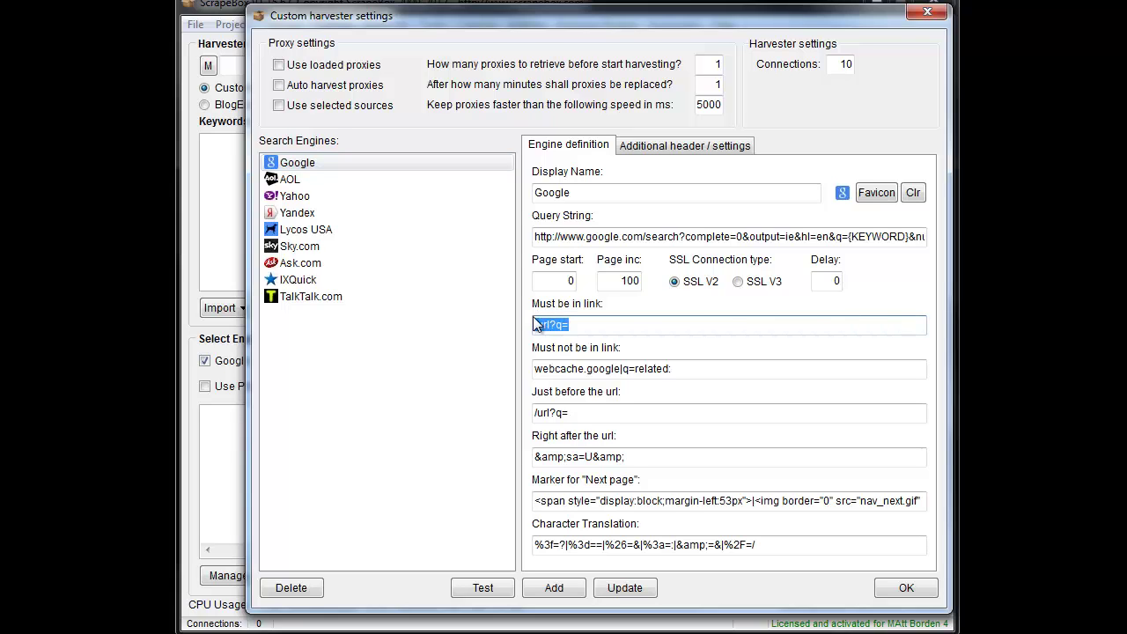
click(755, 370)
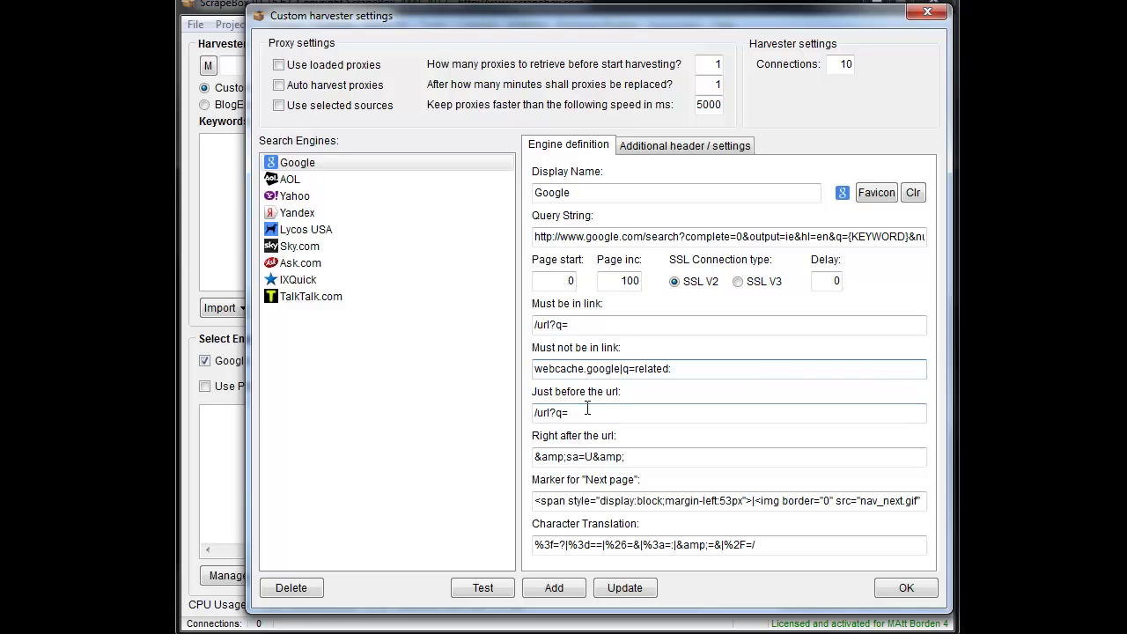
drag(574, 413, 533, 419)
drag(658, 458, 488, 460)
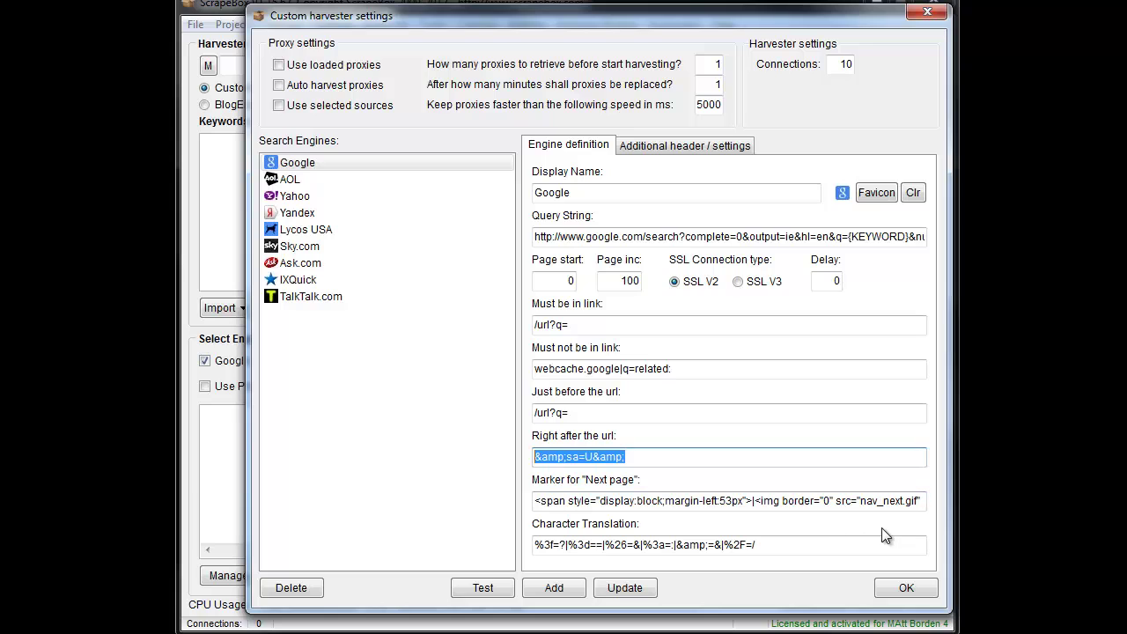
Highlight Google's next-page marker, then view its additional header and user-agent settings.
drag(922, 500, 630, 498)
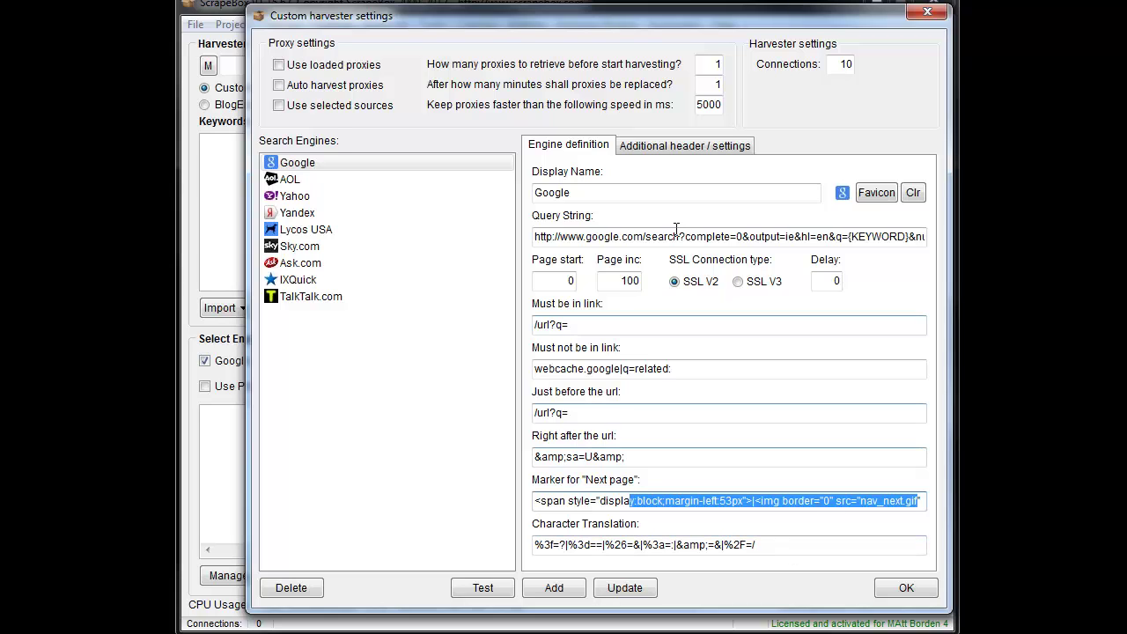
click(692, 145)
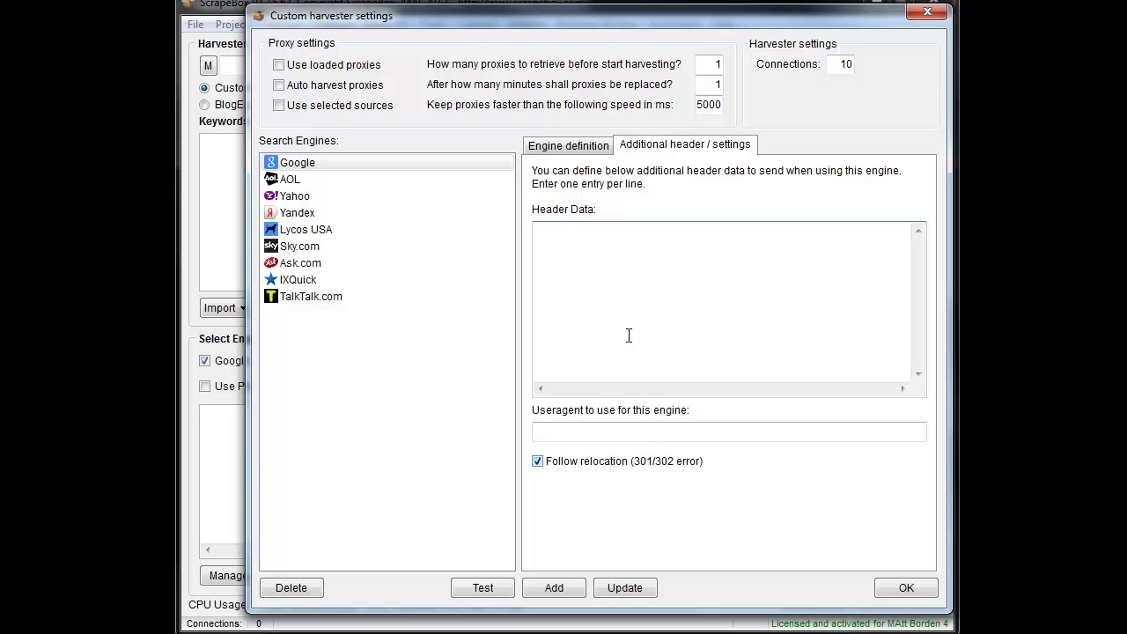
Go back to the engine definition fields and deselect Google to clear the form.
click(577, 146)
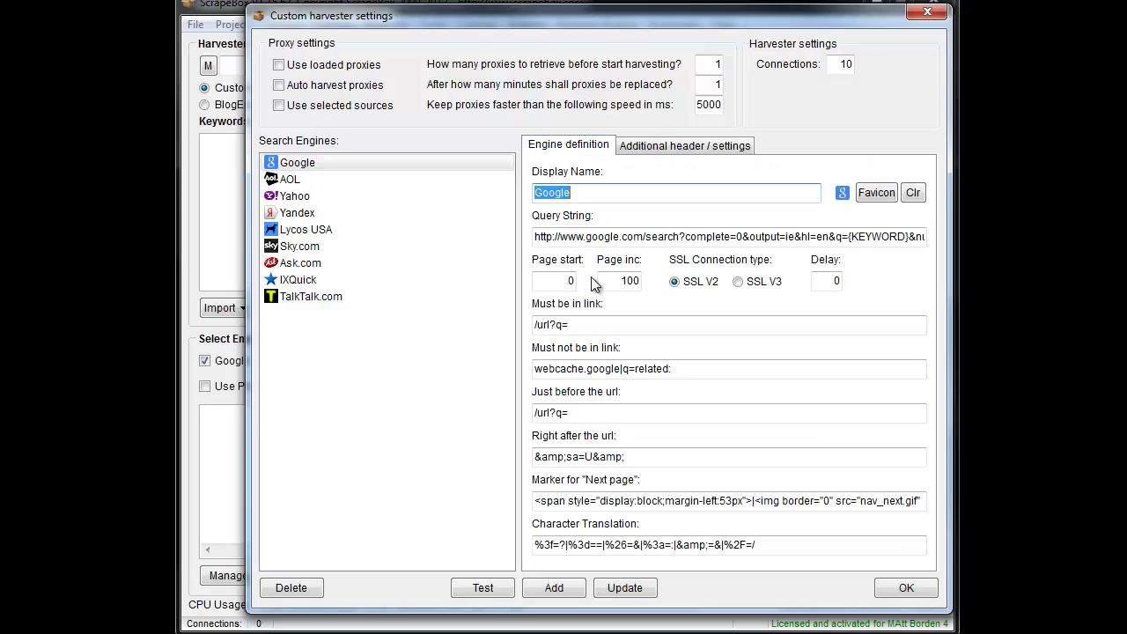
click(372, 370)
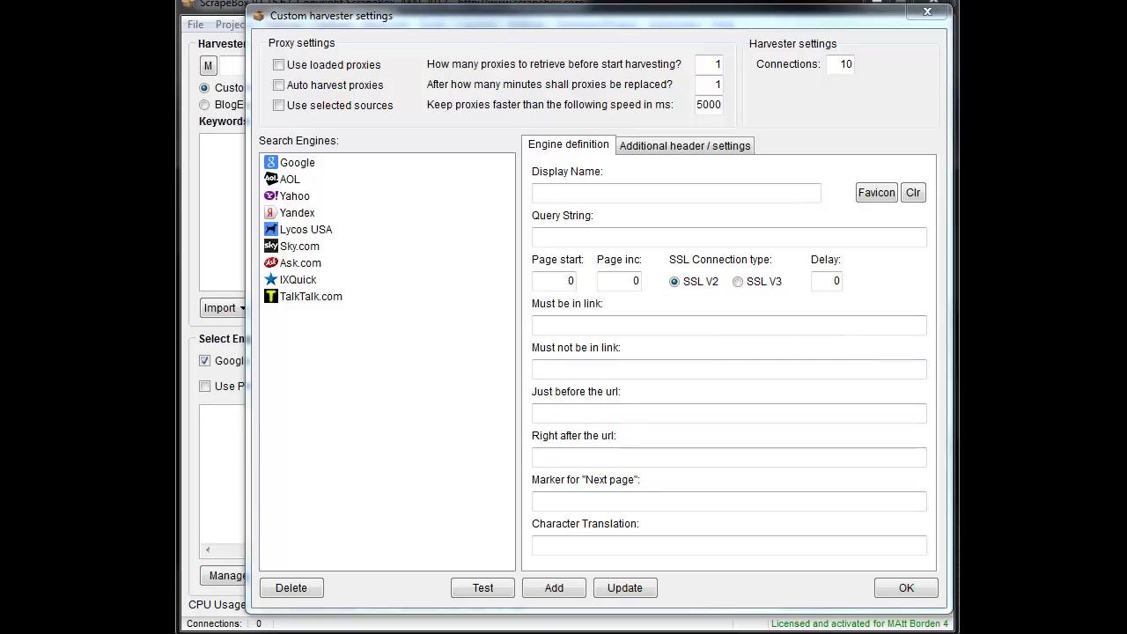
Name the new search engine Dogpile.
click(575, 191)
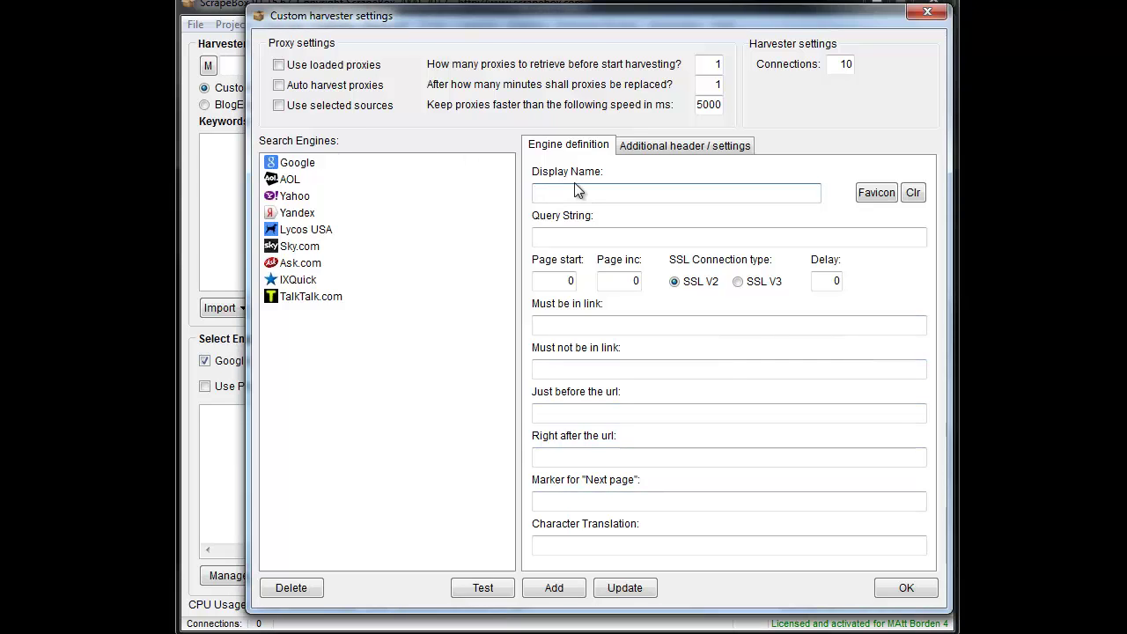
text(Dogpile)
key(BackSpace)
key(BackSpace)
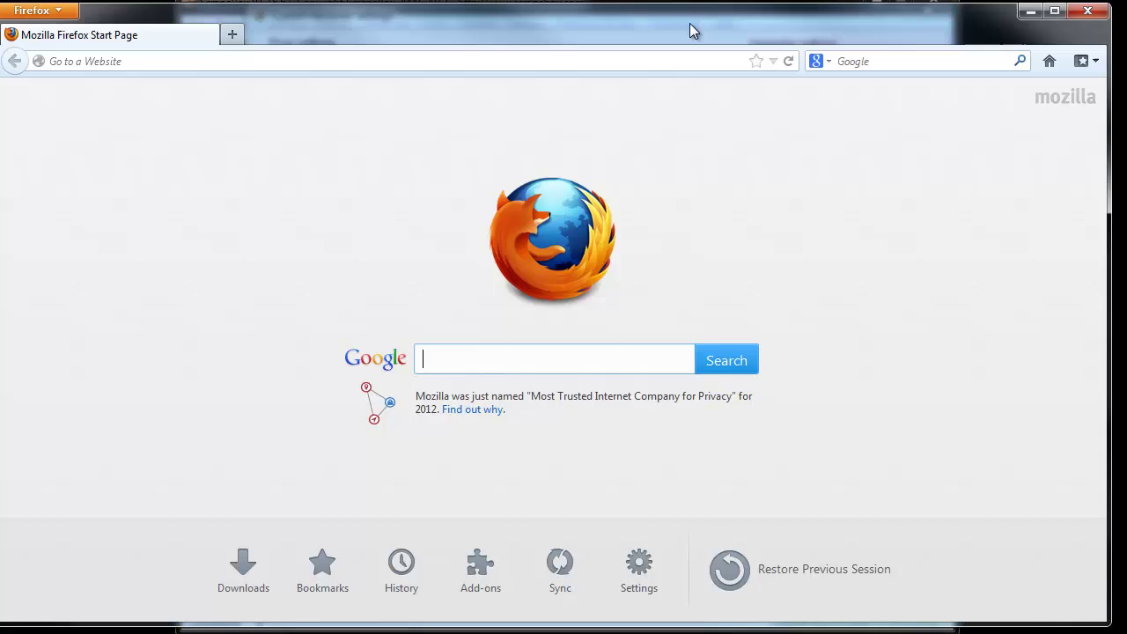
Load dogpile.com in Firefox and place the caret in its search box.
click(319, 64)
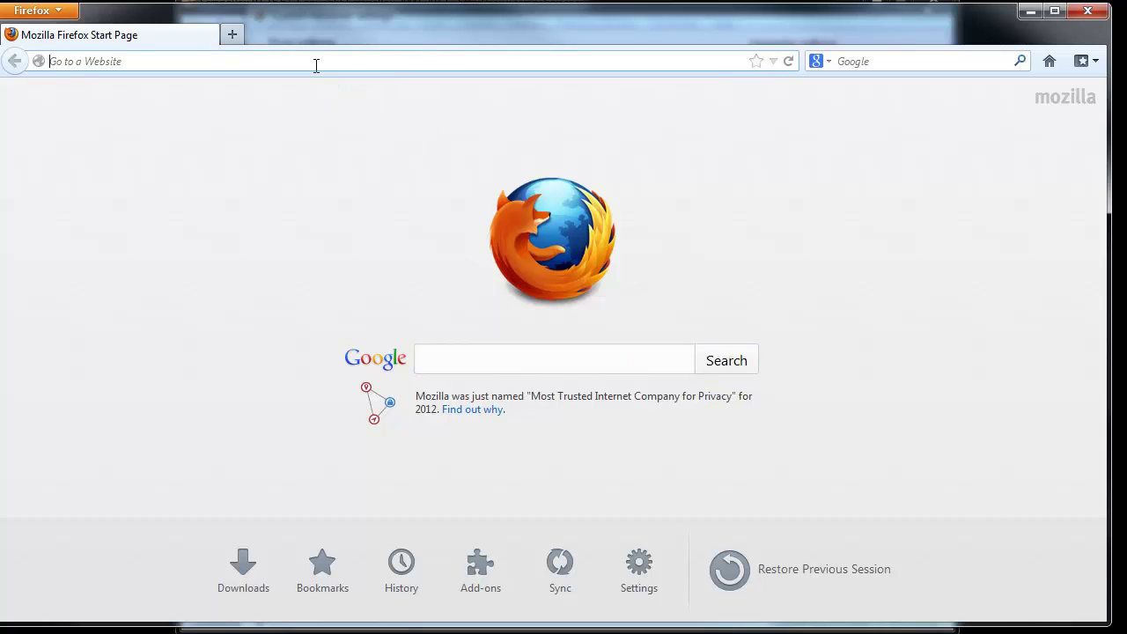
text(dogpile.com)
key(Return)
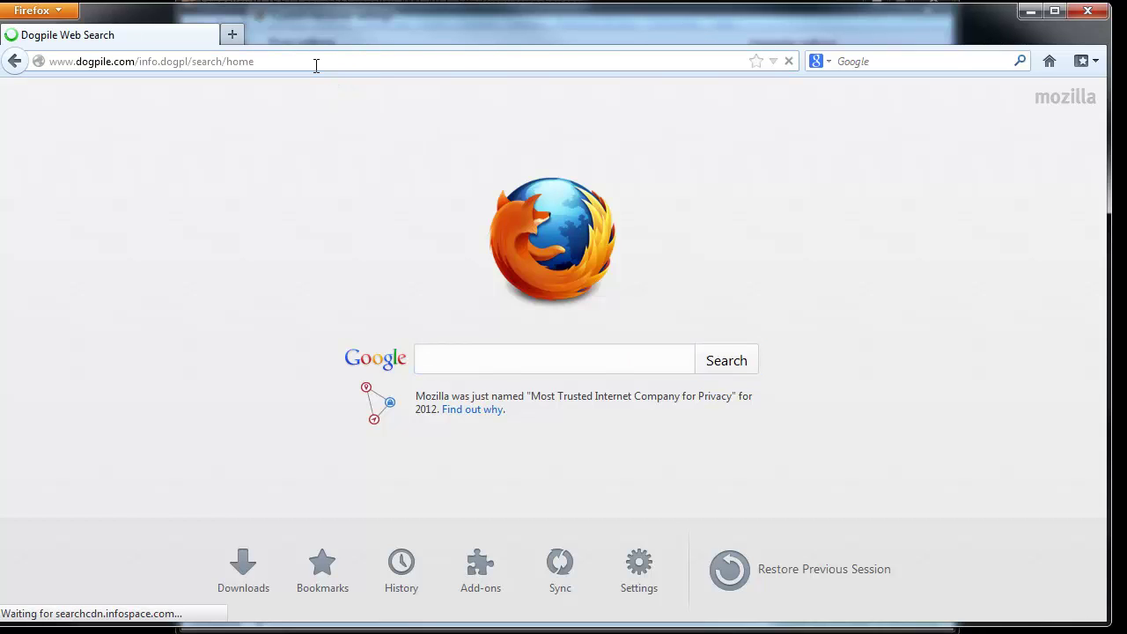
key(alt+Tab)
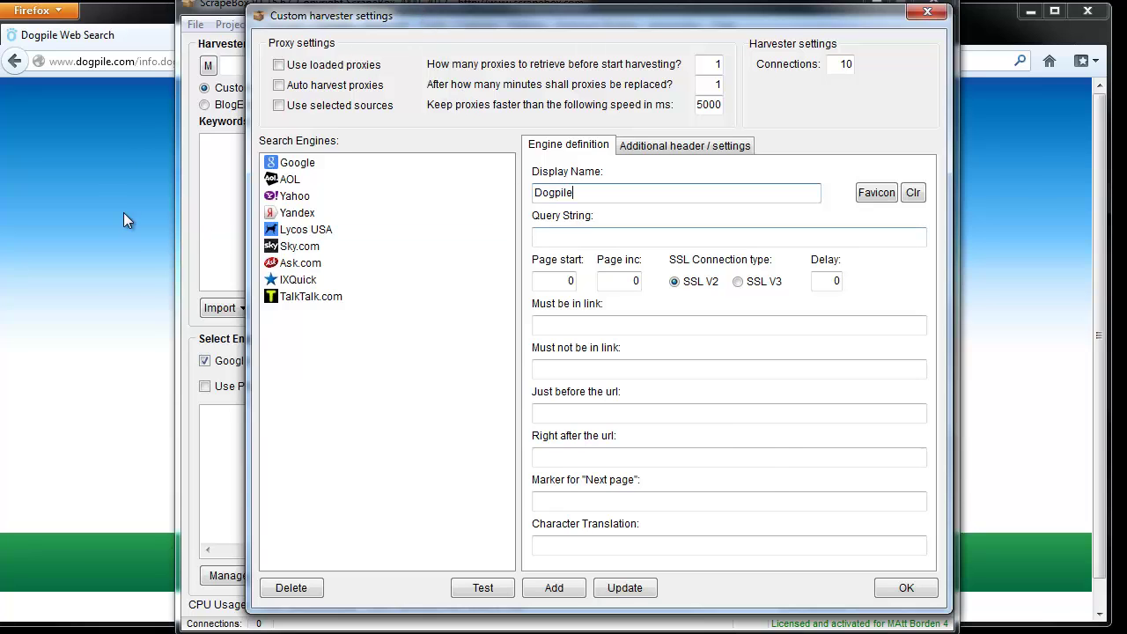
key(alt+Tab)
click(458, 235)
Search Dogpile for 'scrapebox' and compare result pages 1, 2 and 3, ending on page 2.
text(scrapebox)
key(Return)
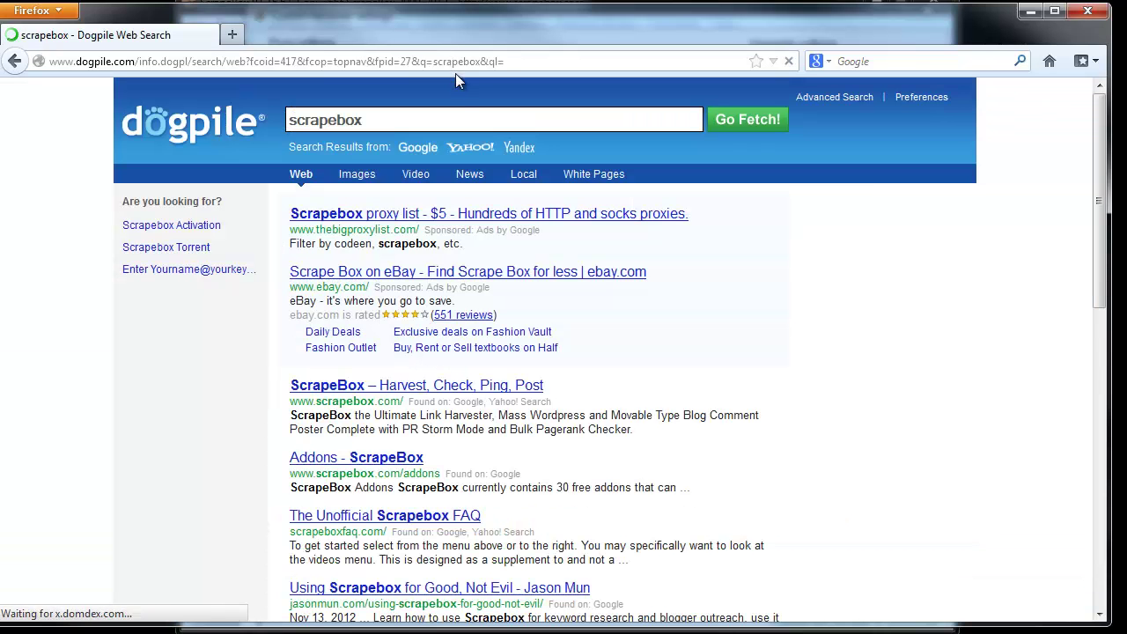
scroll(838, 342, down, 12)
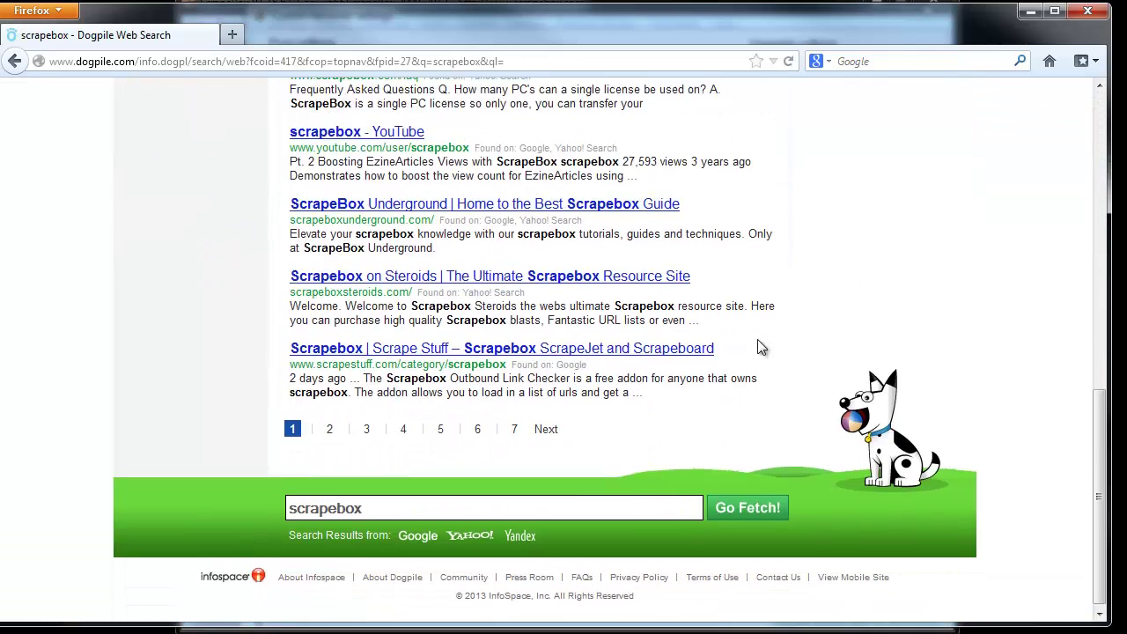
click(328, 428)
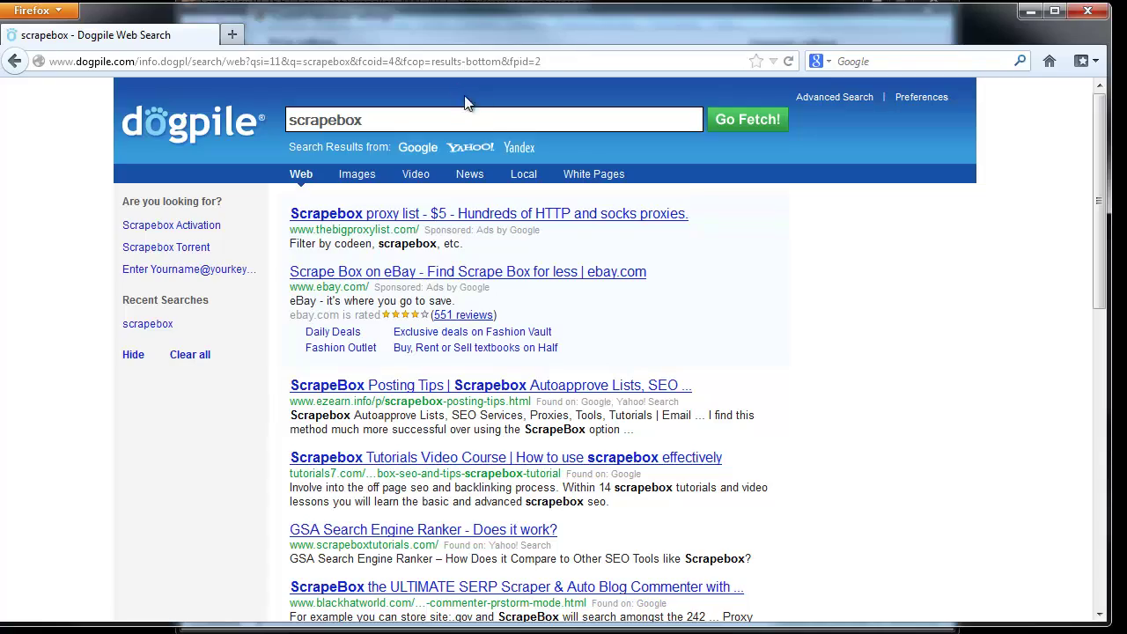
scroll(552, 113, down, 15)
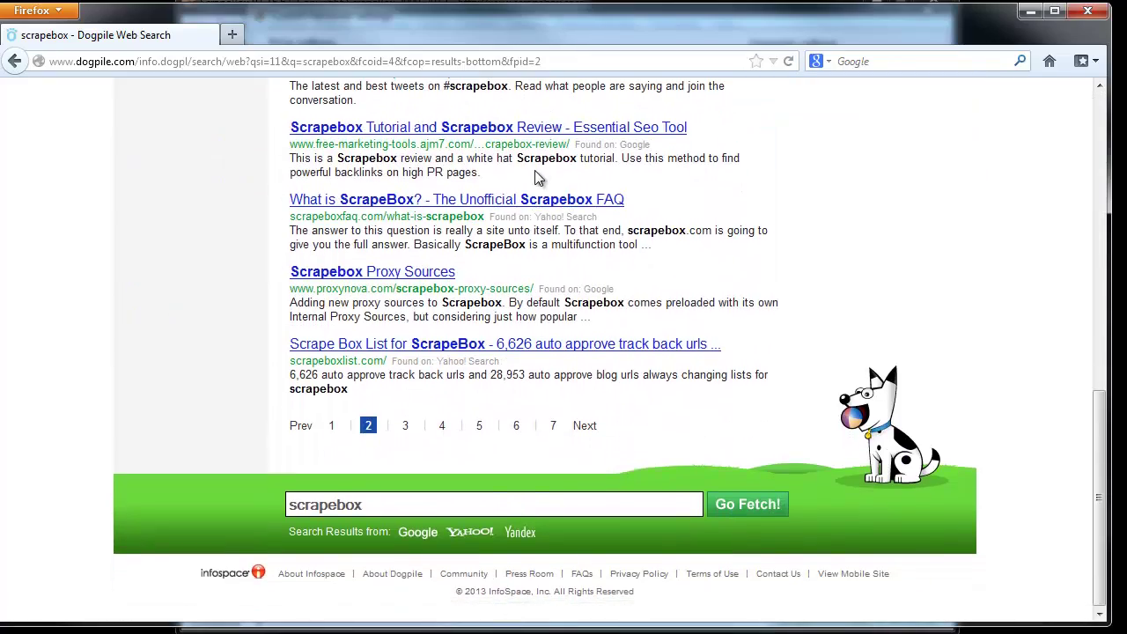
scroll(537, 180, up, 15)
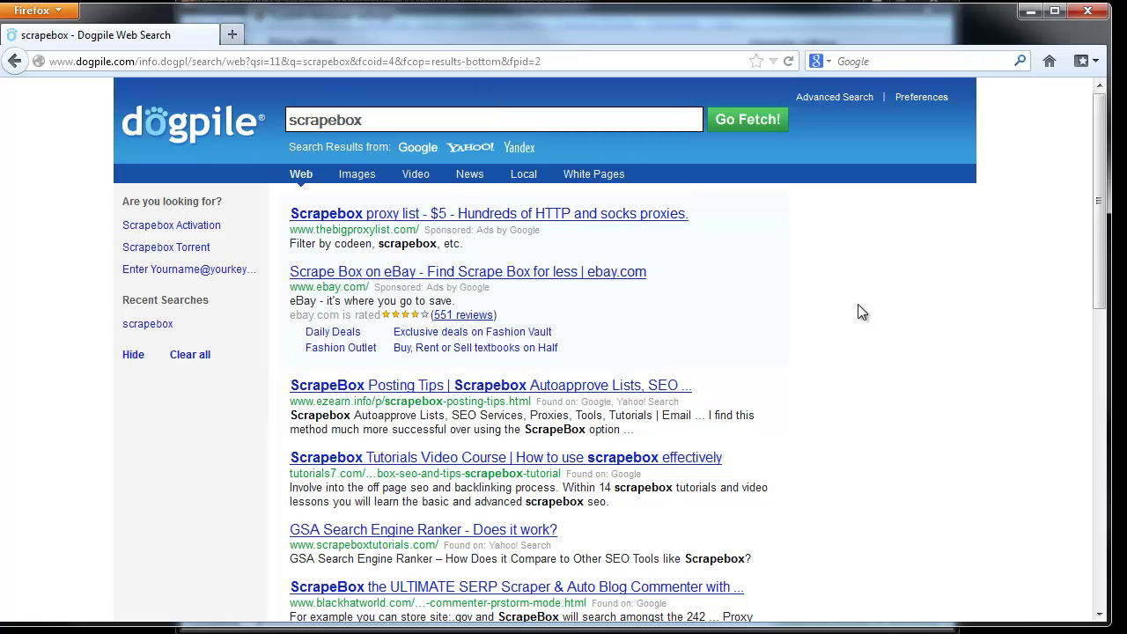
scroll(856, 301, down, 15)
click(368, 425)
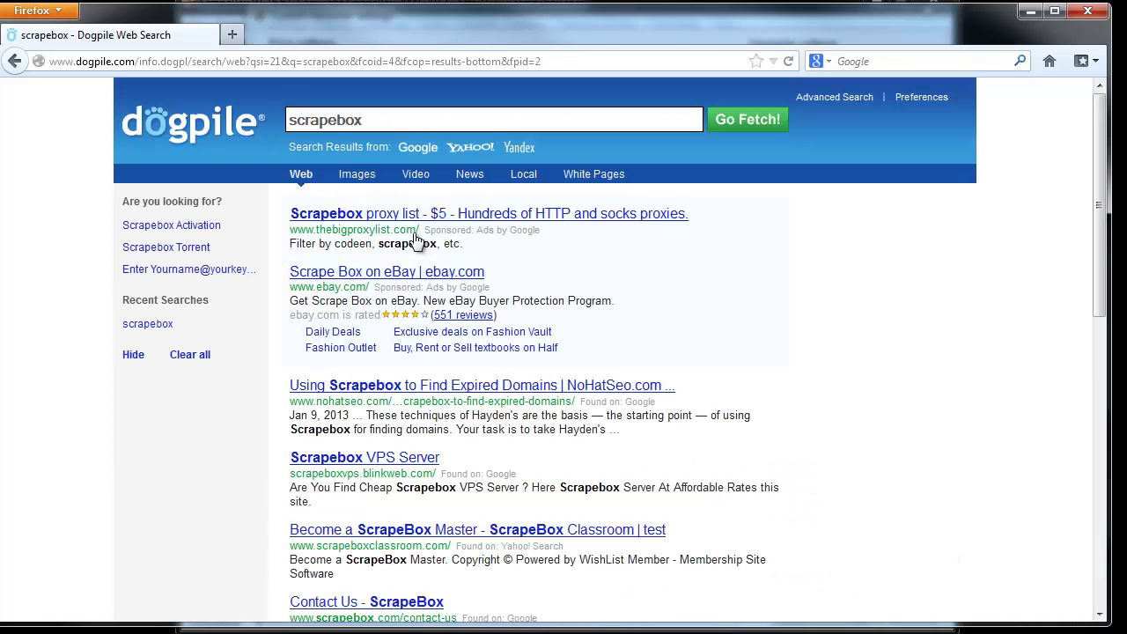
scroll(347, 247, down, 15)
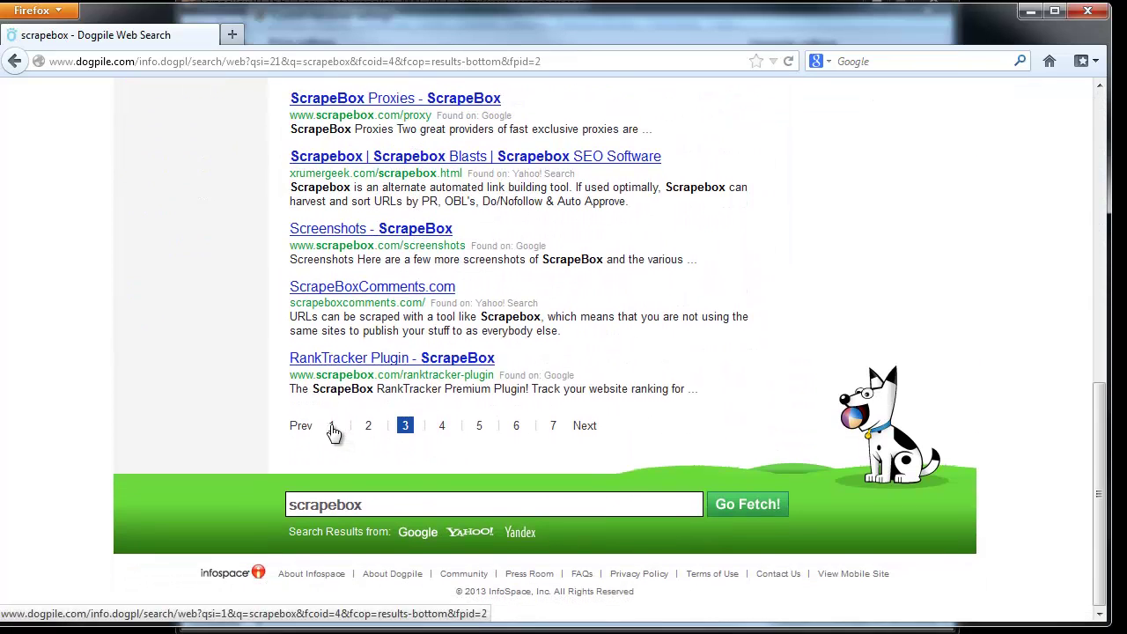
click(333, 427)
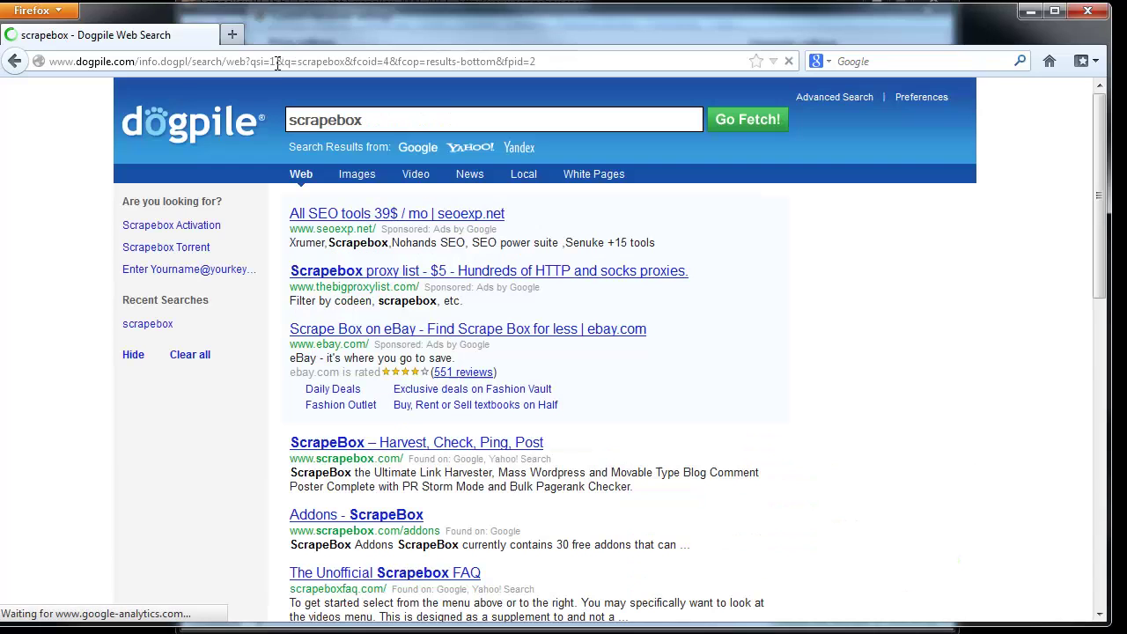
scroll(711, 244, down, 15)
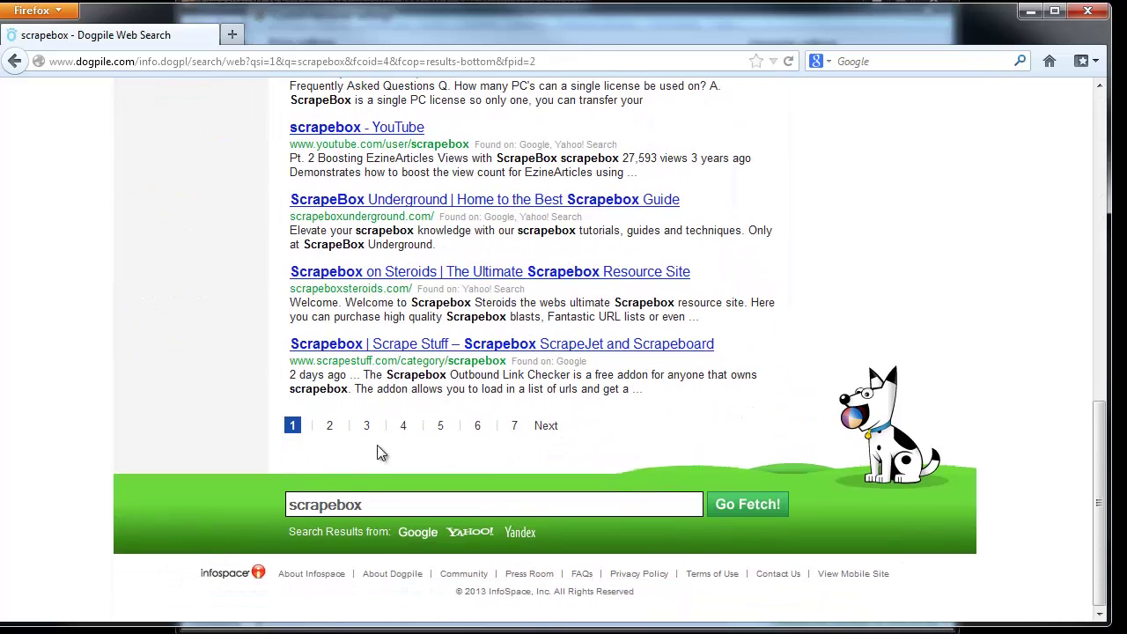
click(328, 428)
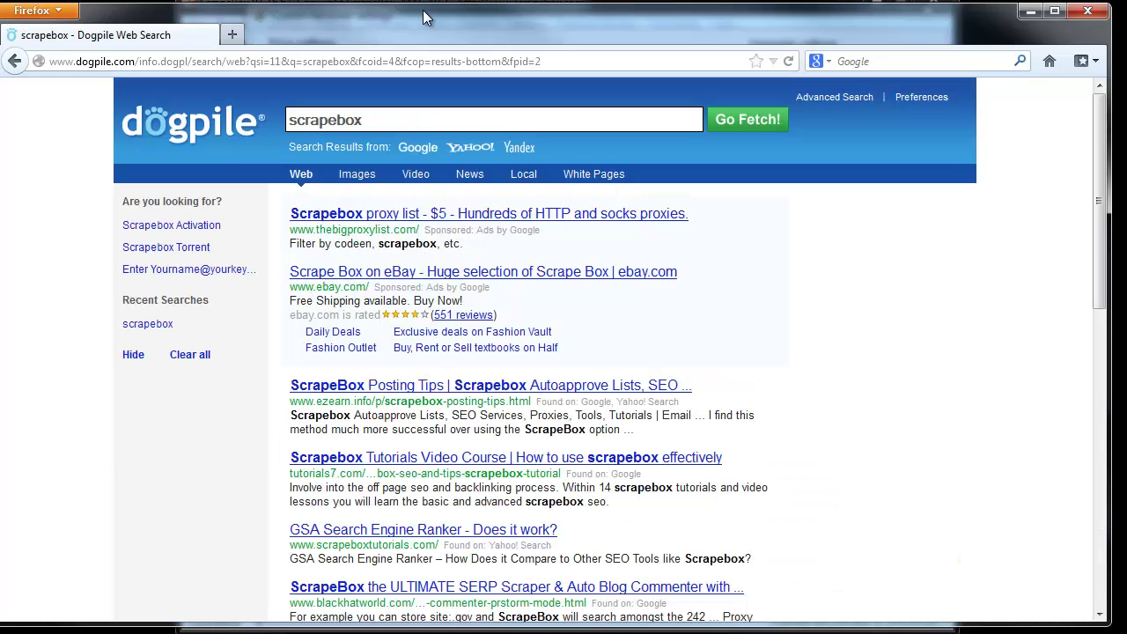
Copy the address of Dogpile's page-2 results.
key(alt+Tab)
click(81, 261)
click(324, 61)
right_click(324, 61)
click(367, 118)
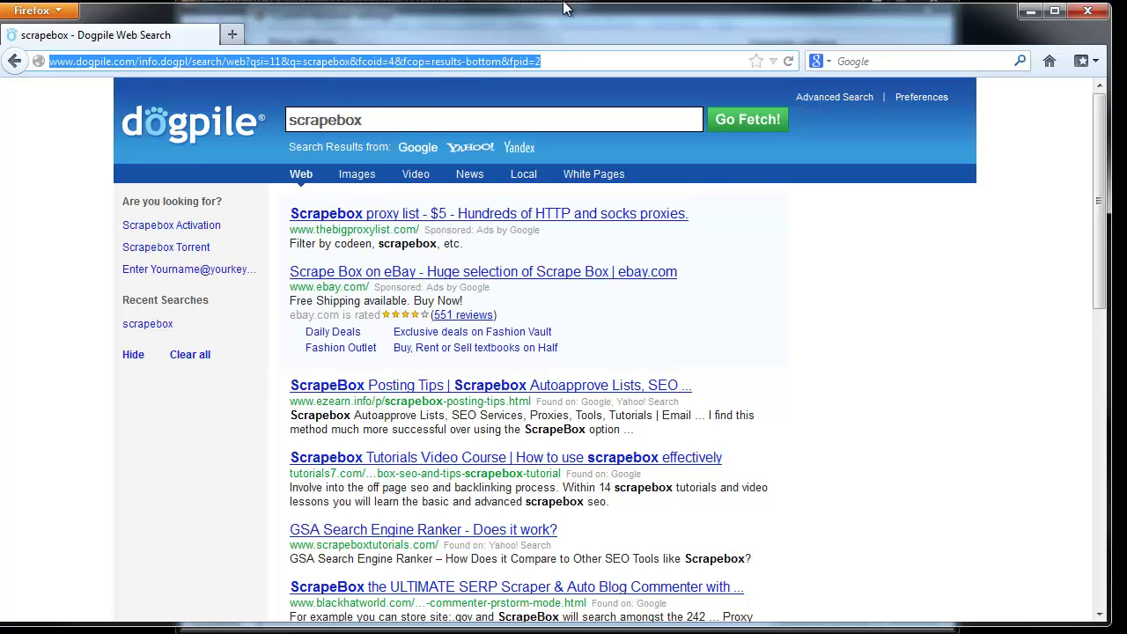
key(alt+Tab)
Paste the Dogpile address as the query string, replacing 11 with {PAGENUM} and scrapebox with {KEYWORD}.
click(583, 235)
key(ctrl+v)
click(673, 236)
key(BackSpace)
key(BackSpace)
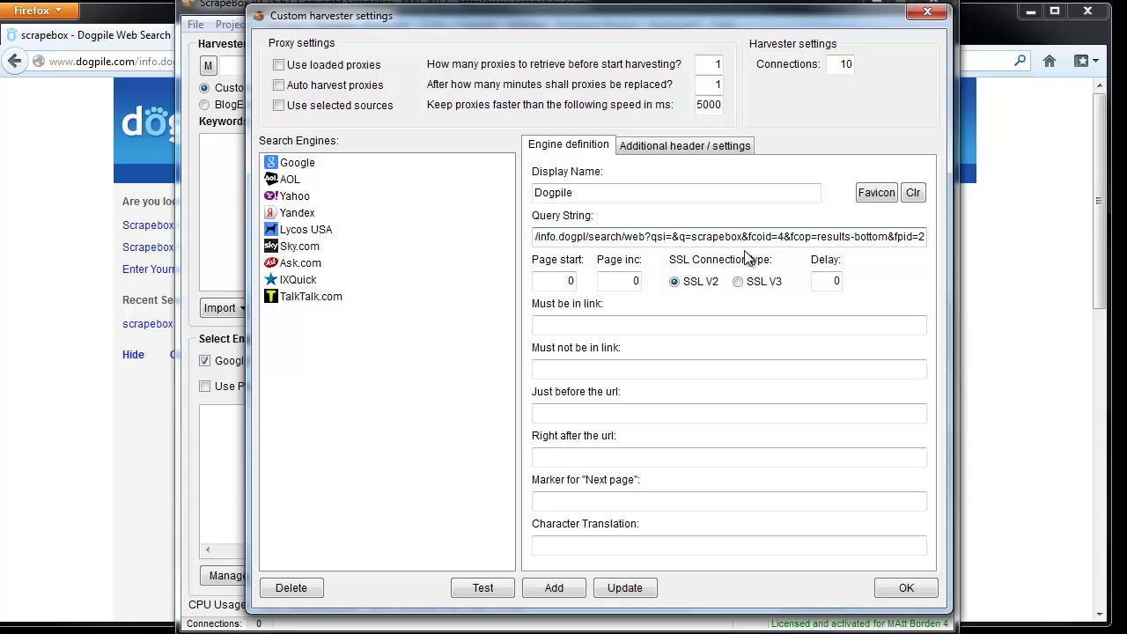
text({PAGE)
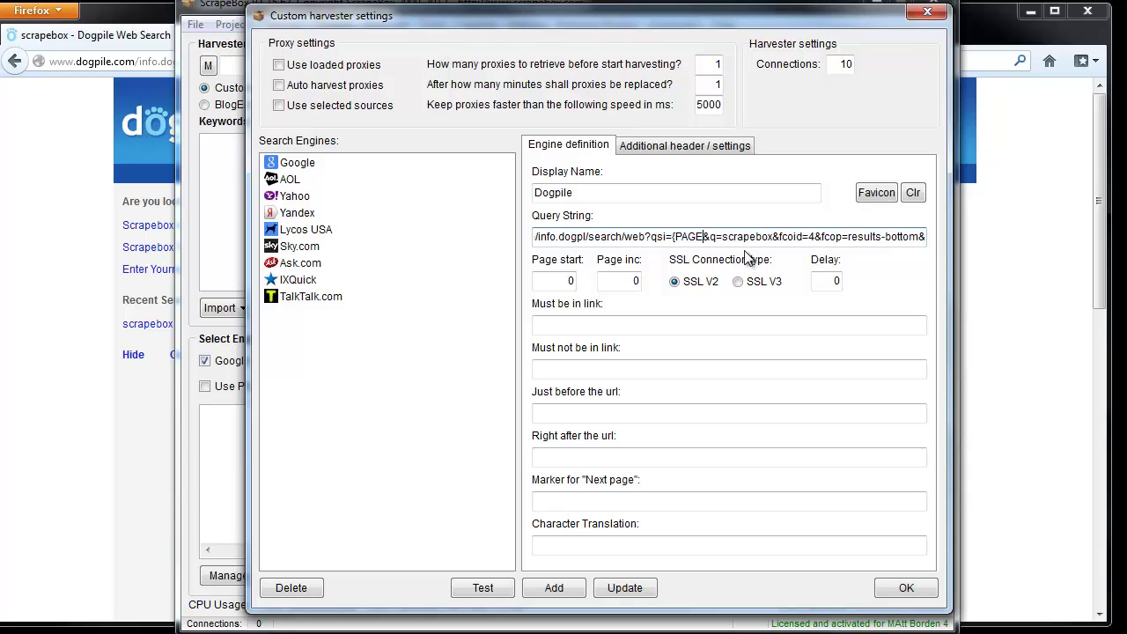
text(NUM)
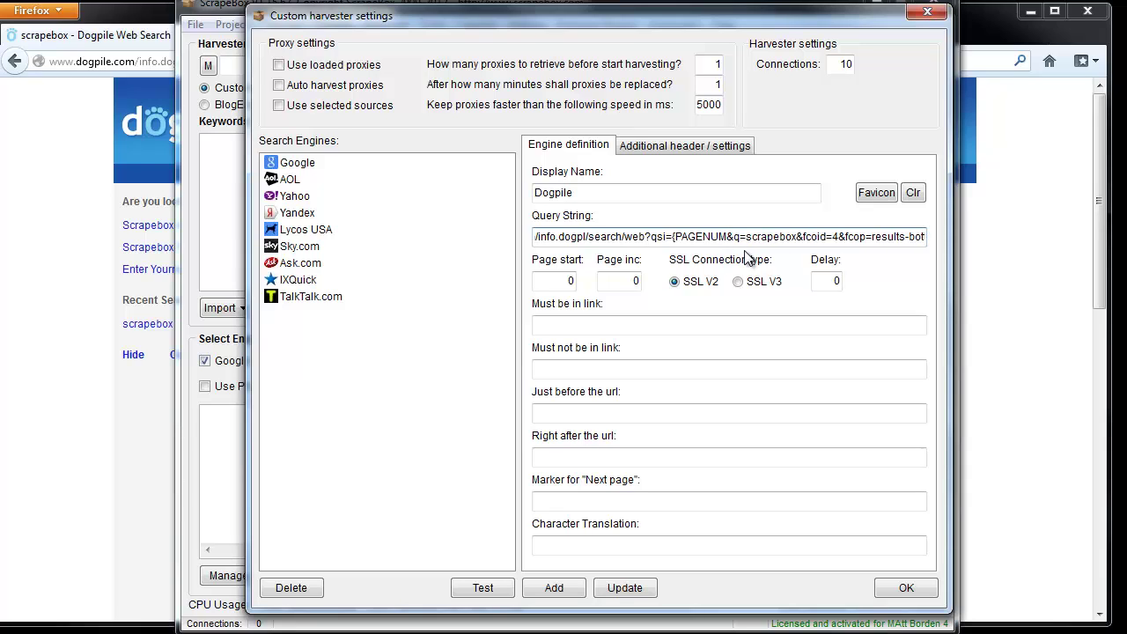
text(})
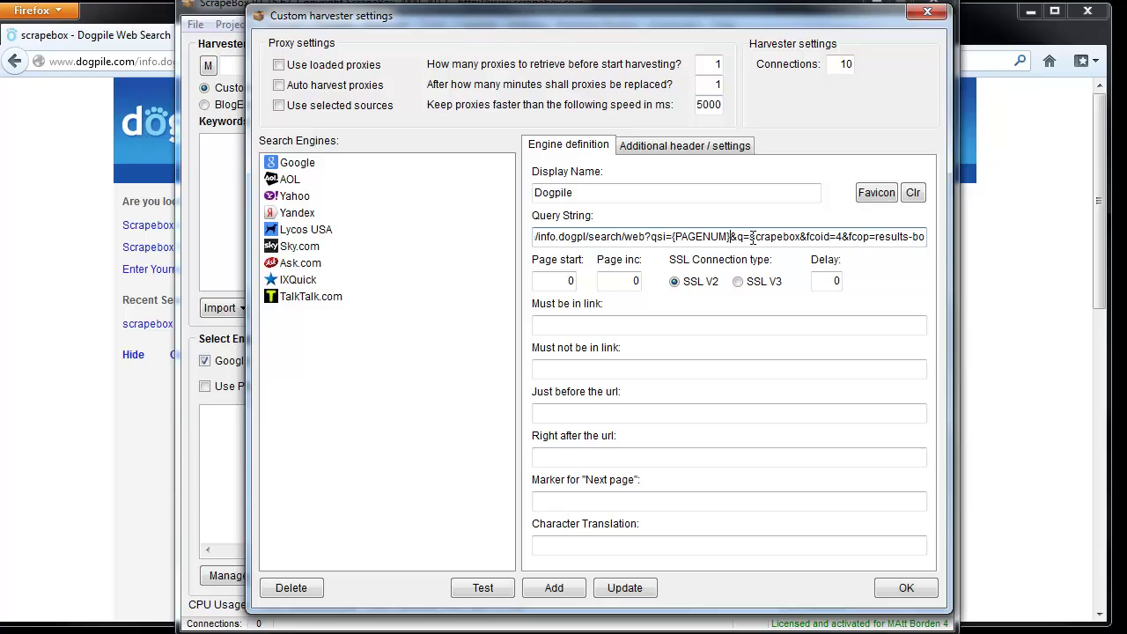
drag(749, 238, 801, 236)
text({KEYW)
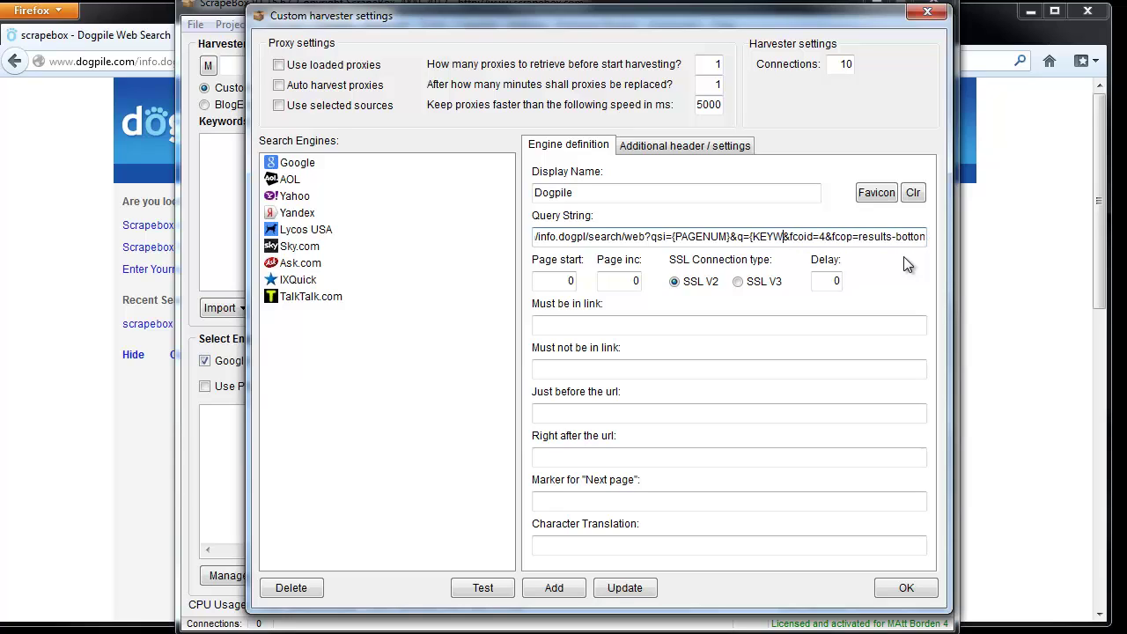
text(OI)
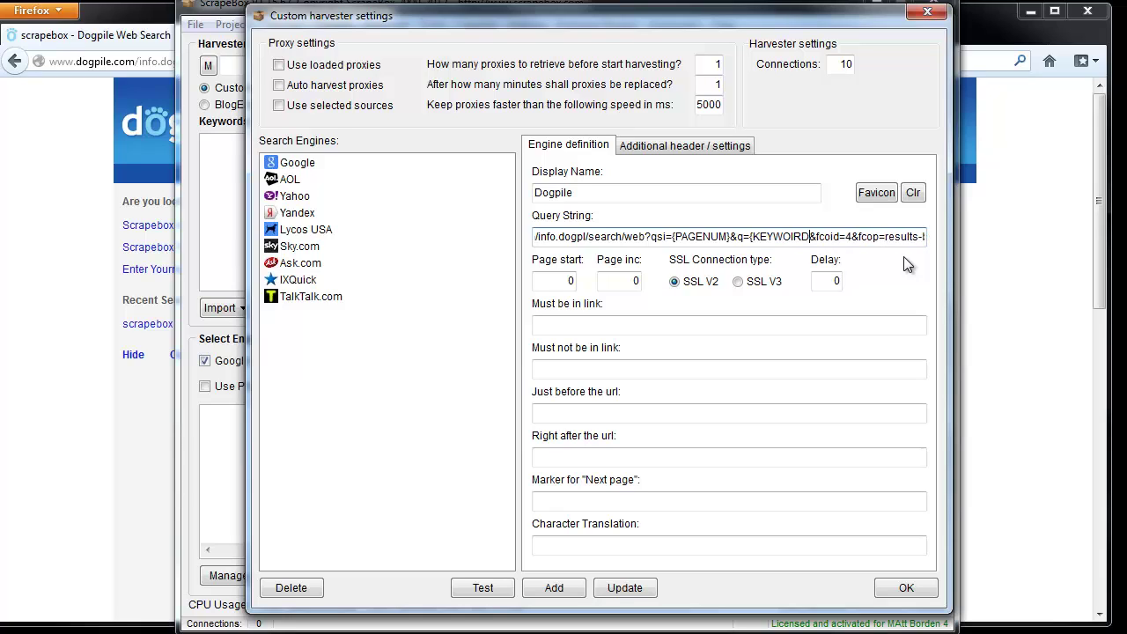
text(RD)
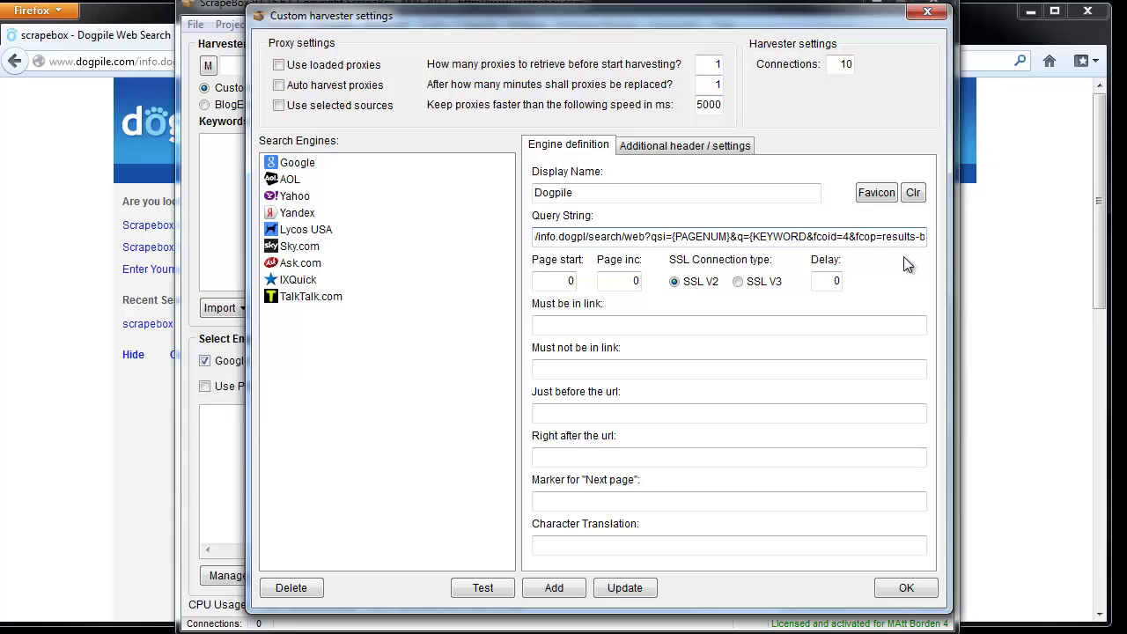
text(})
drag(906, 236, 930, 237)
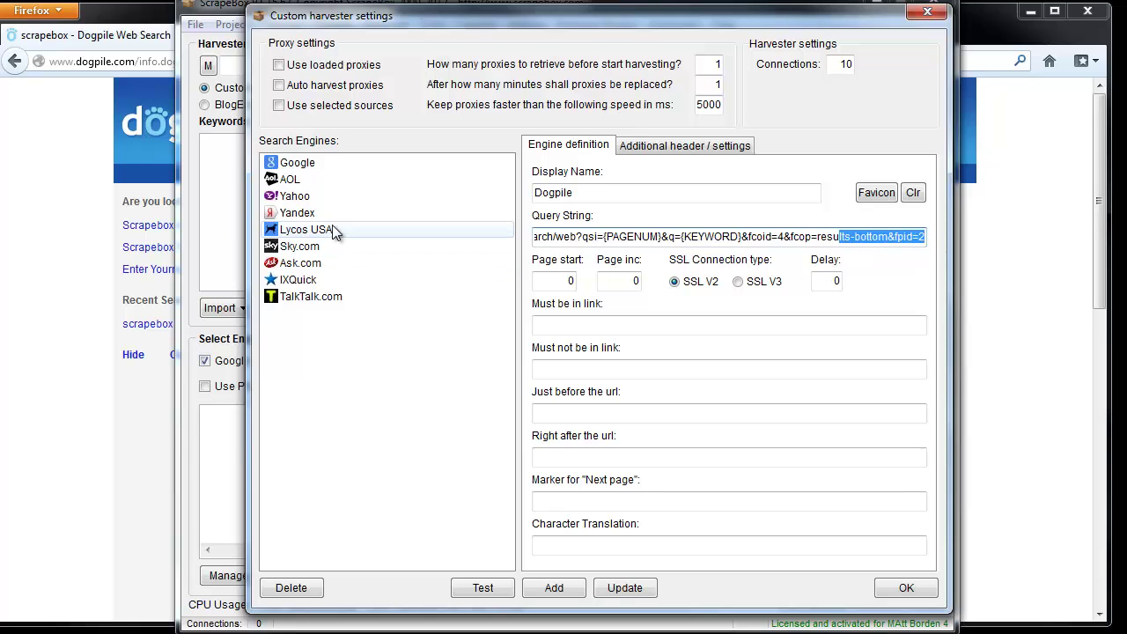
Set the Dogpile engine's Page start to 1 and Page inc to 10.
double_click(569, 280)
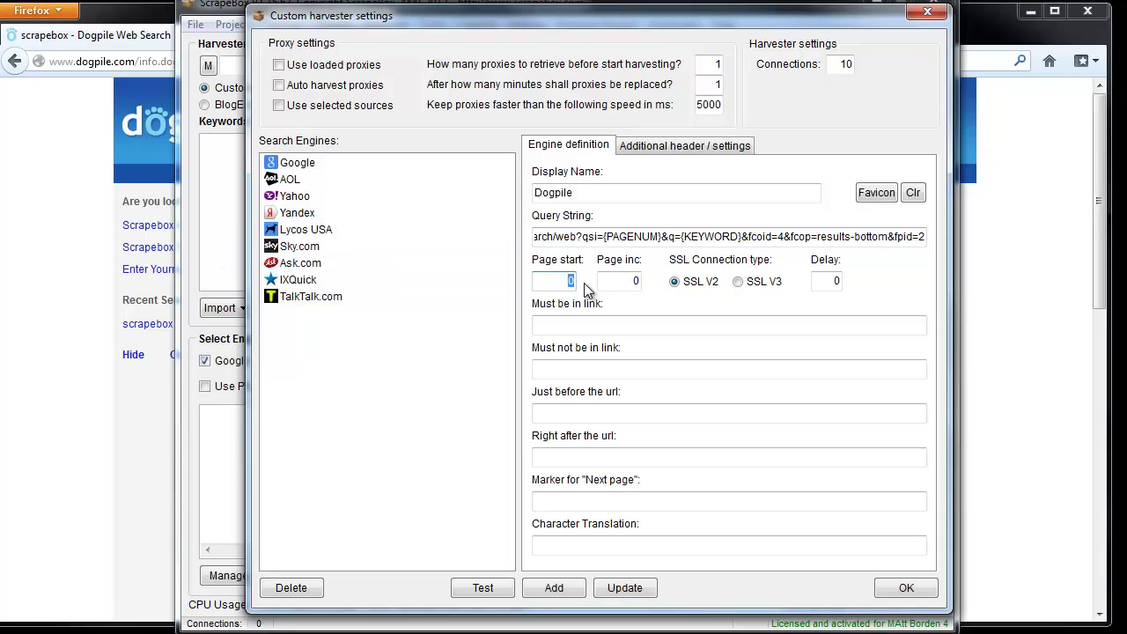
text(1)
click(49, 180)
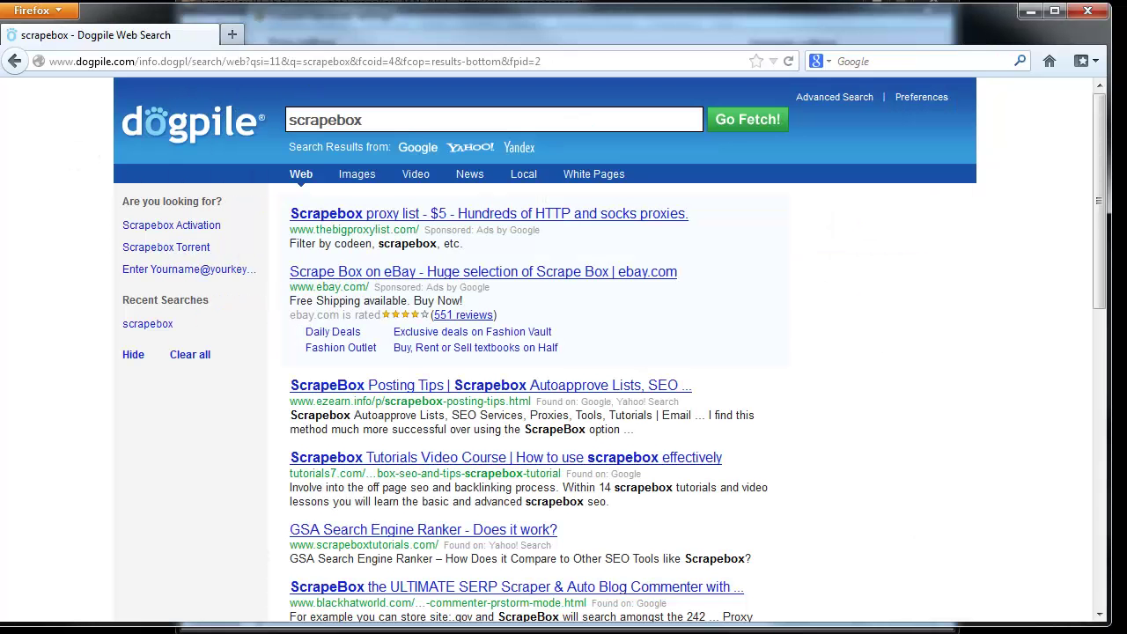
scroll(123, 502, down, 2)
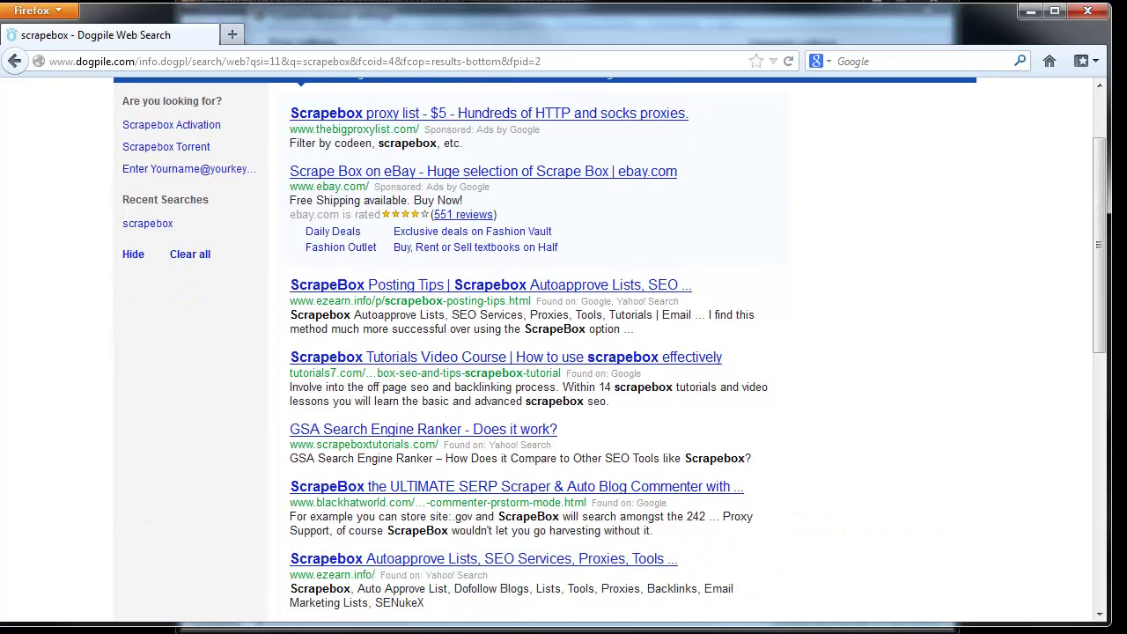
click(190, 627)
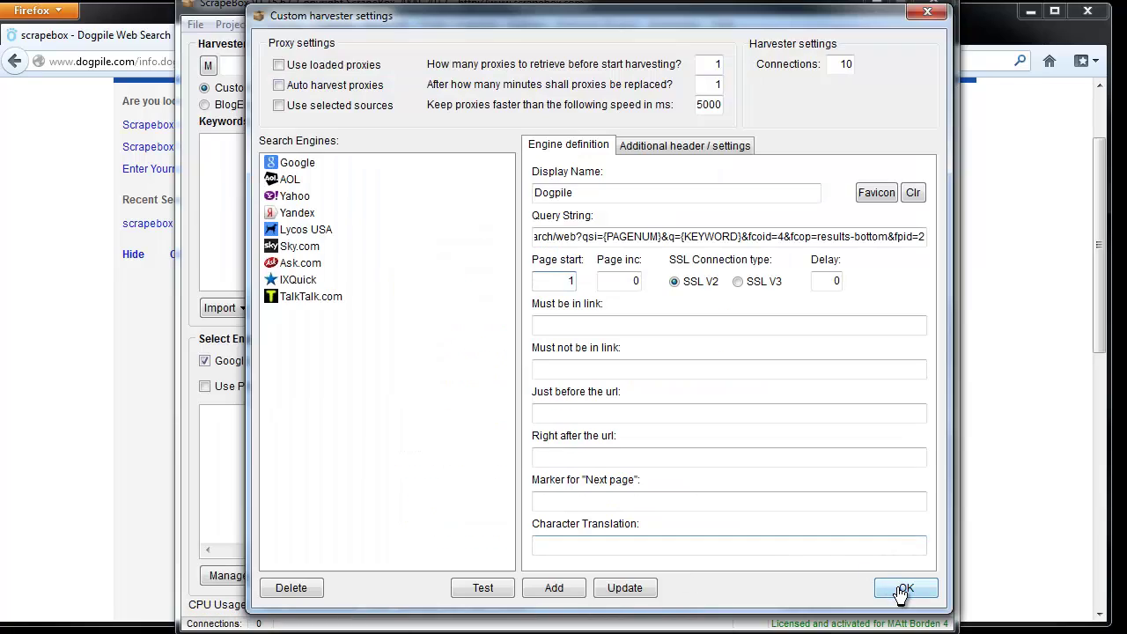
click(641, 504)
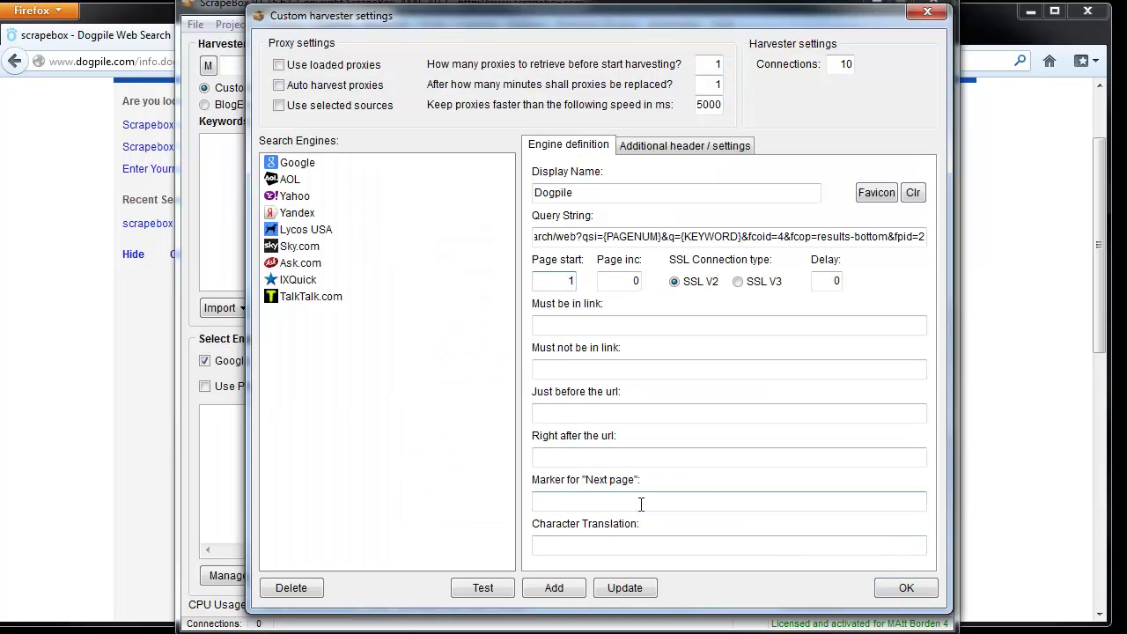
key(shift+Tab)
key(shift+Tab)
key(shift+Tab)
key(shift+Tab)
key(shift+Tab)
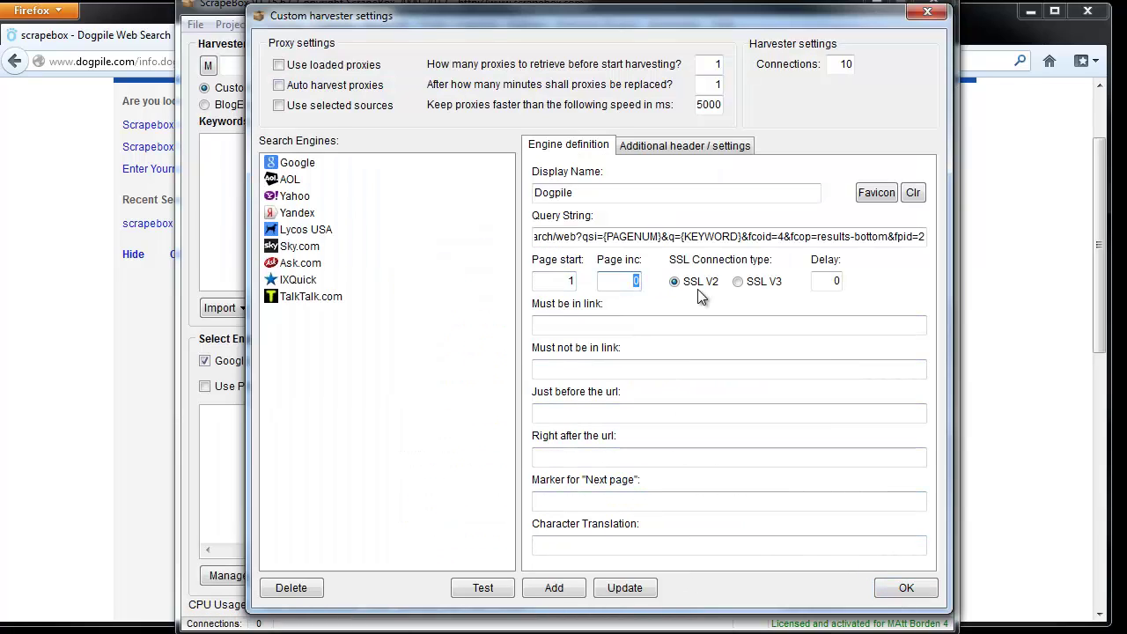
text(10)
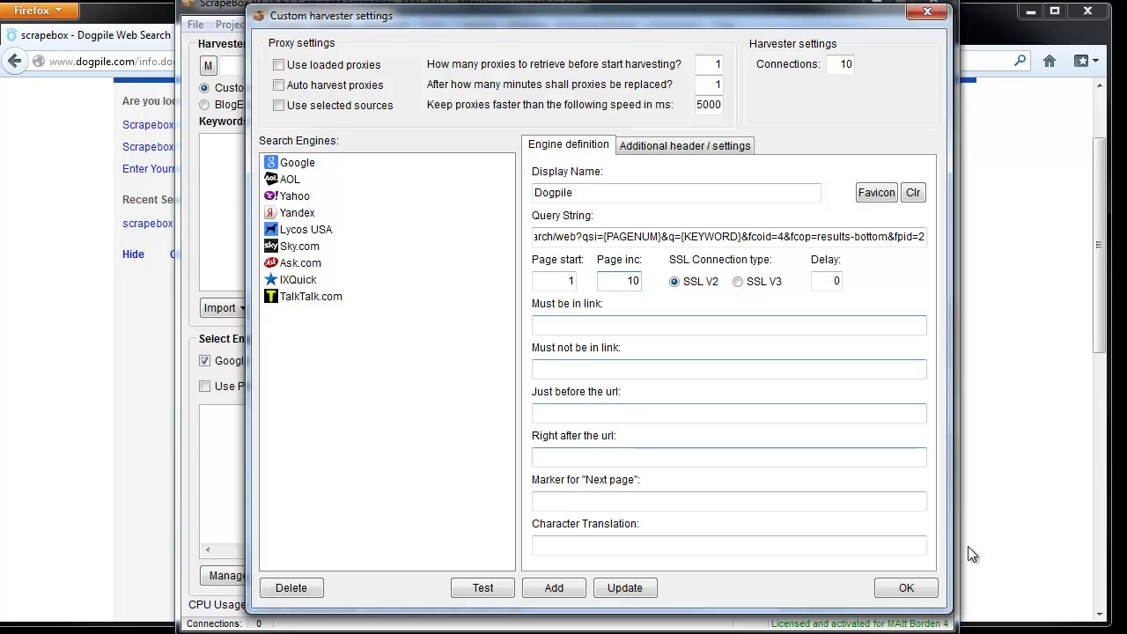
click(1011, 433)
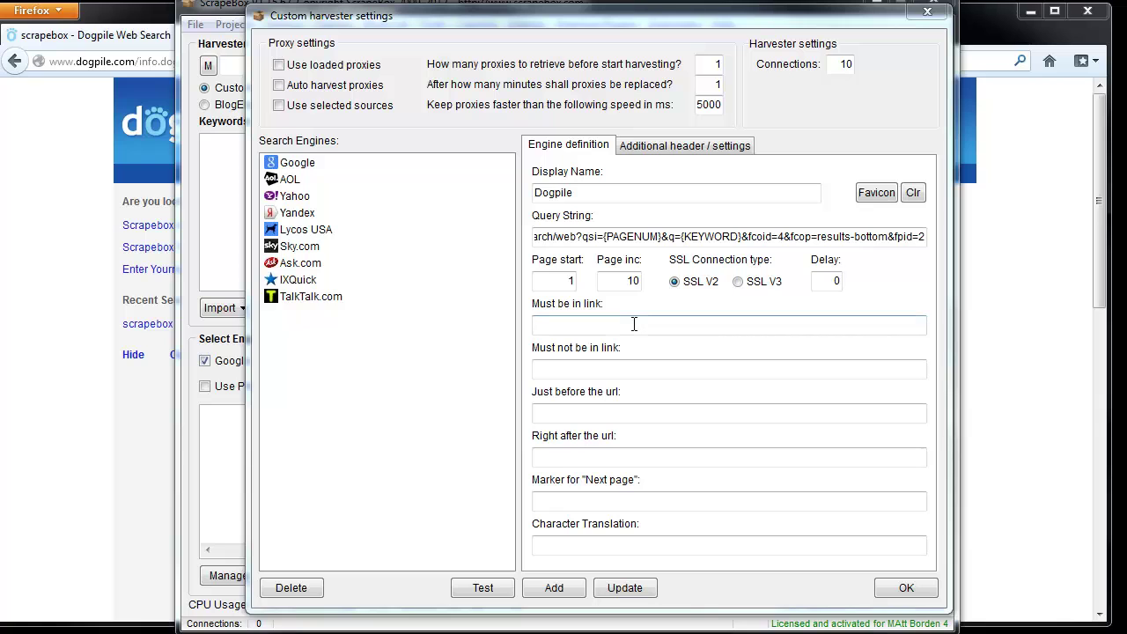
Inspect Dogpile's result links to see they route through ClickHandler.ashx?du=.
click(46, 388)
scroll(208, 356, down, 2)
scroll(209, 361, down, 5)
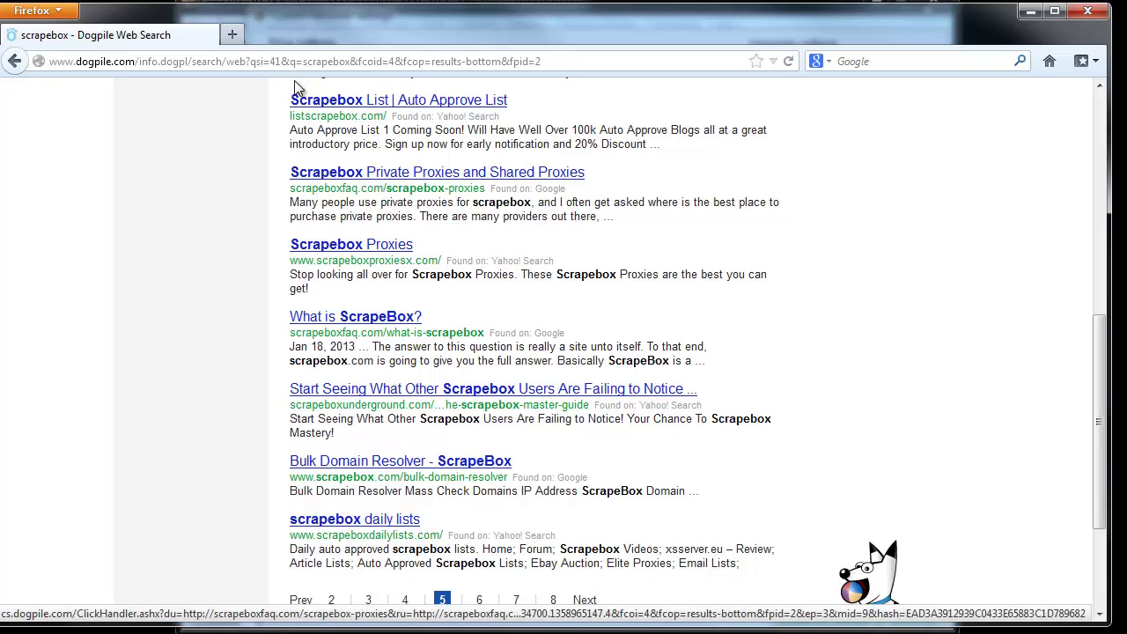
drag(284, 22, 299, 21)
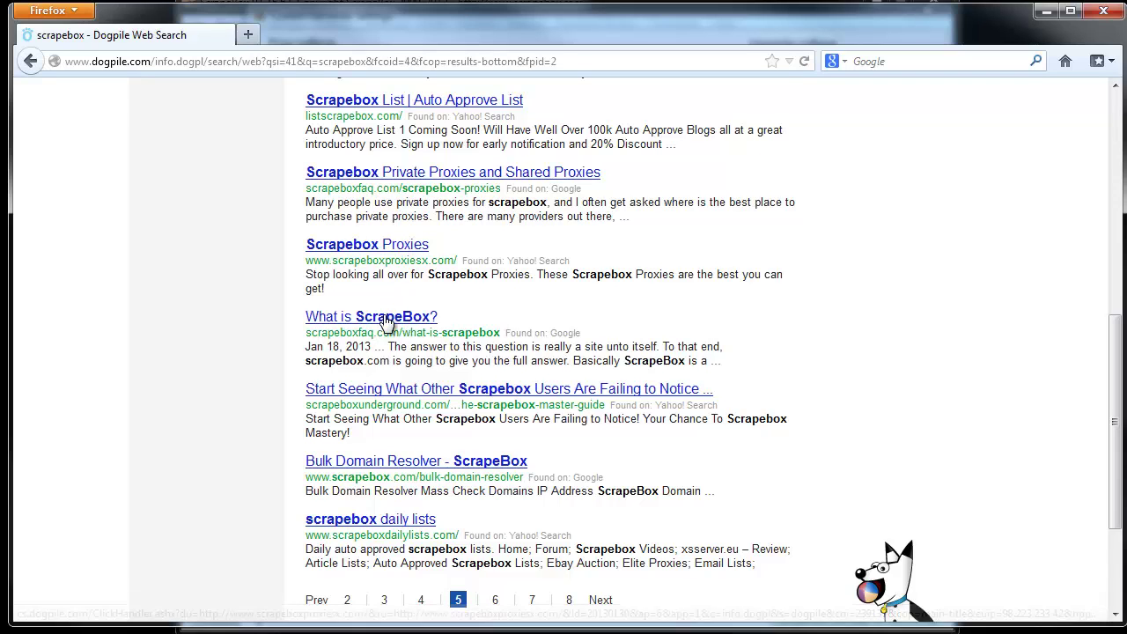
scroll(316, 324, up, 10)
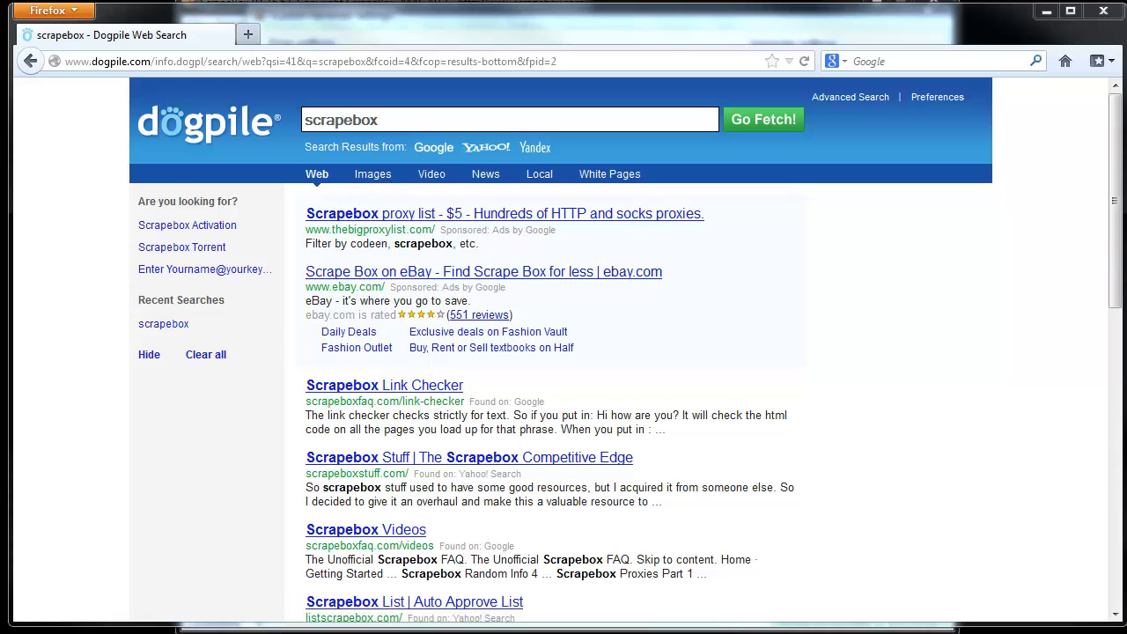
key(alt+Tab)
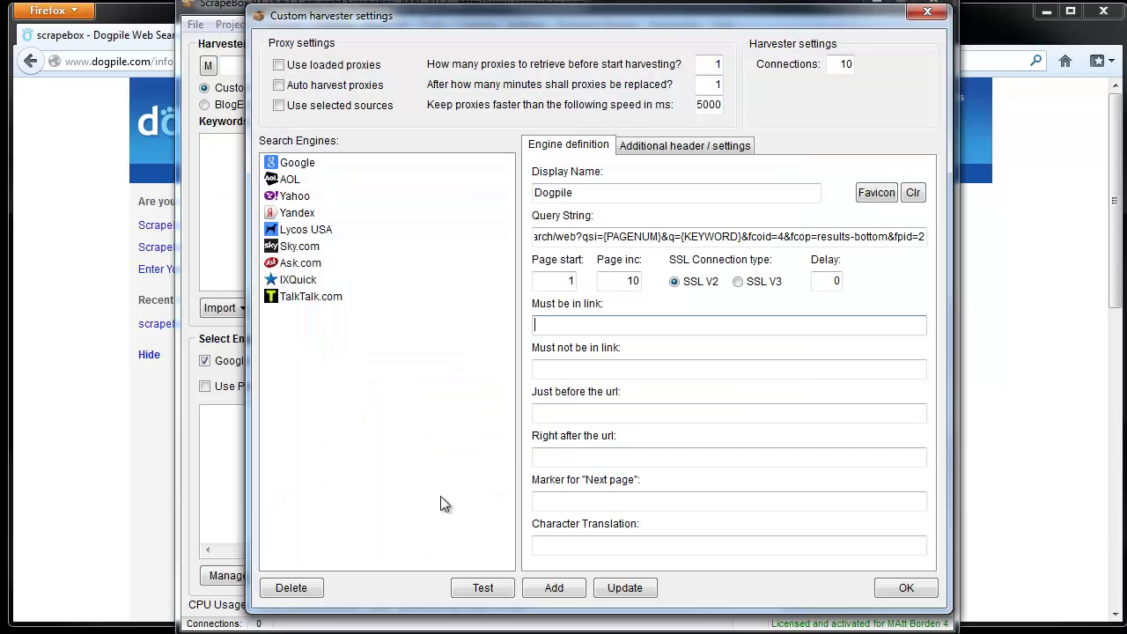
Set Must be in link to ClickHandler.ashx?du= and Must not be in link to class="resultTitle"|"topnav".
click(606, 328)
text(ClickHandler.ashx?du=)
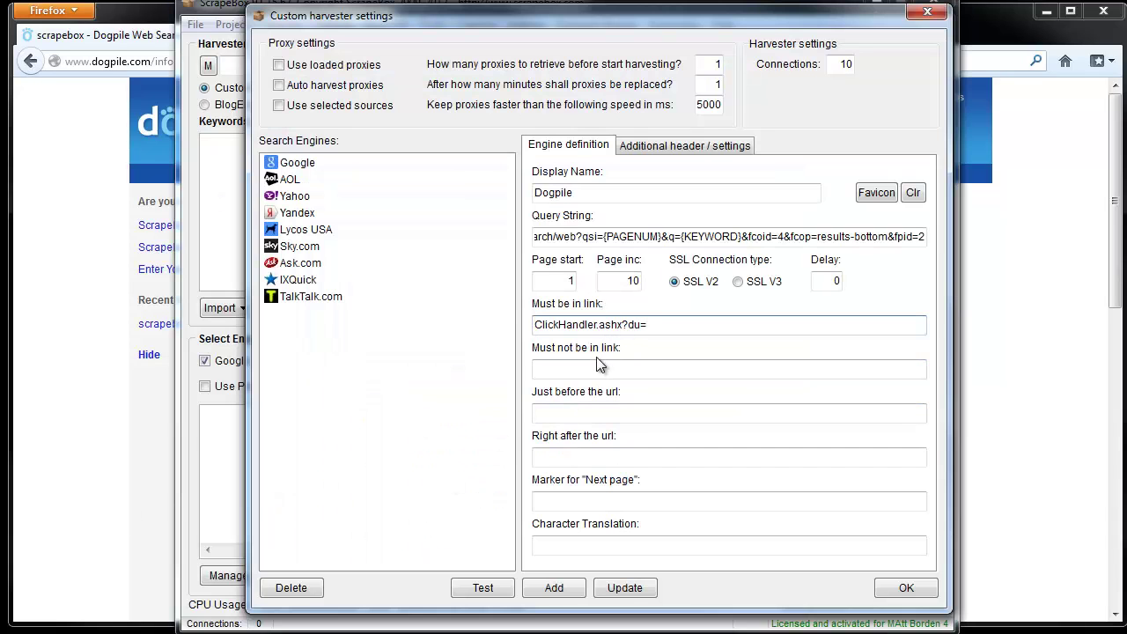
click(594, 364)
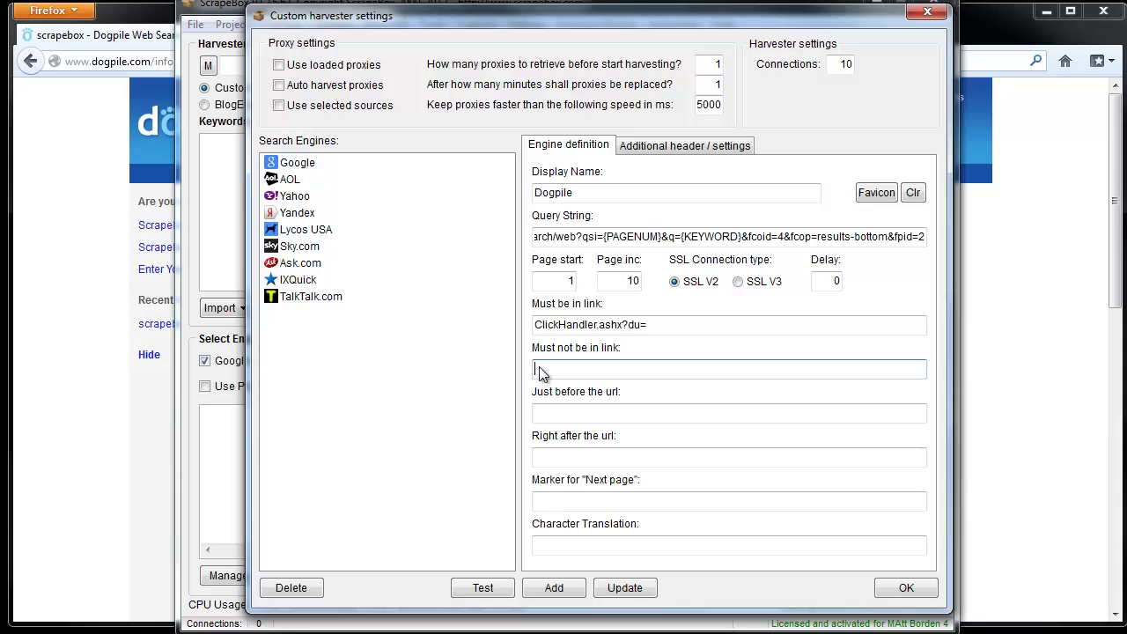
click(91, 316)
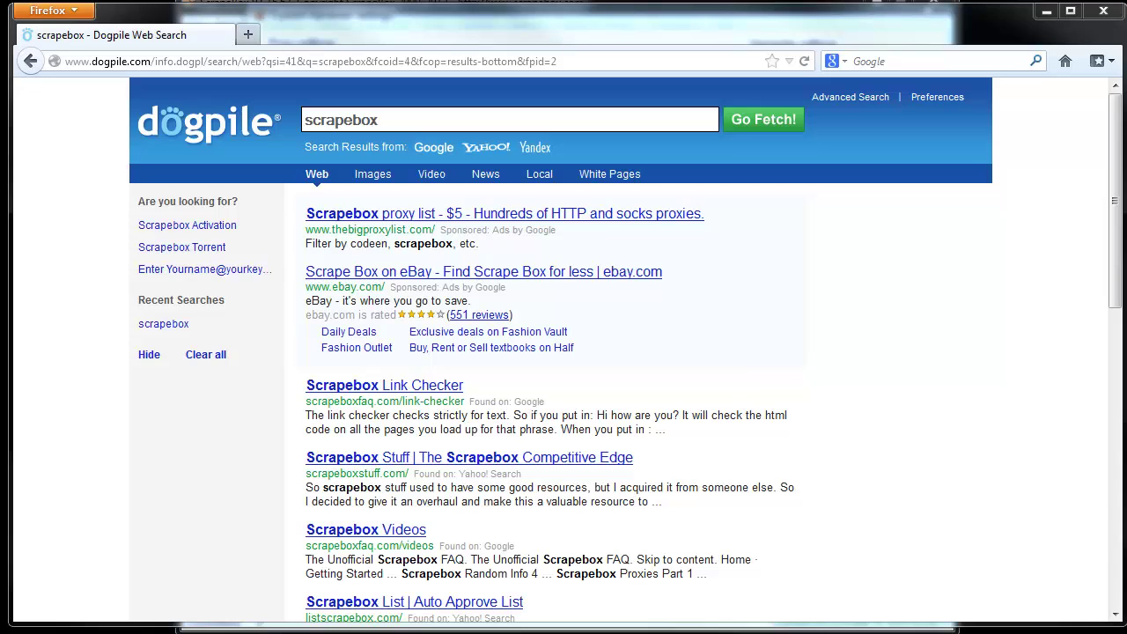
key(alt+Tab)
text(class="resultTitle"|"topnav")
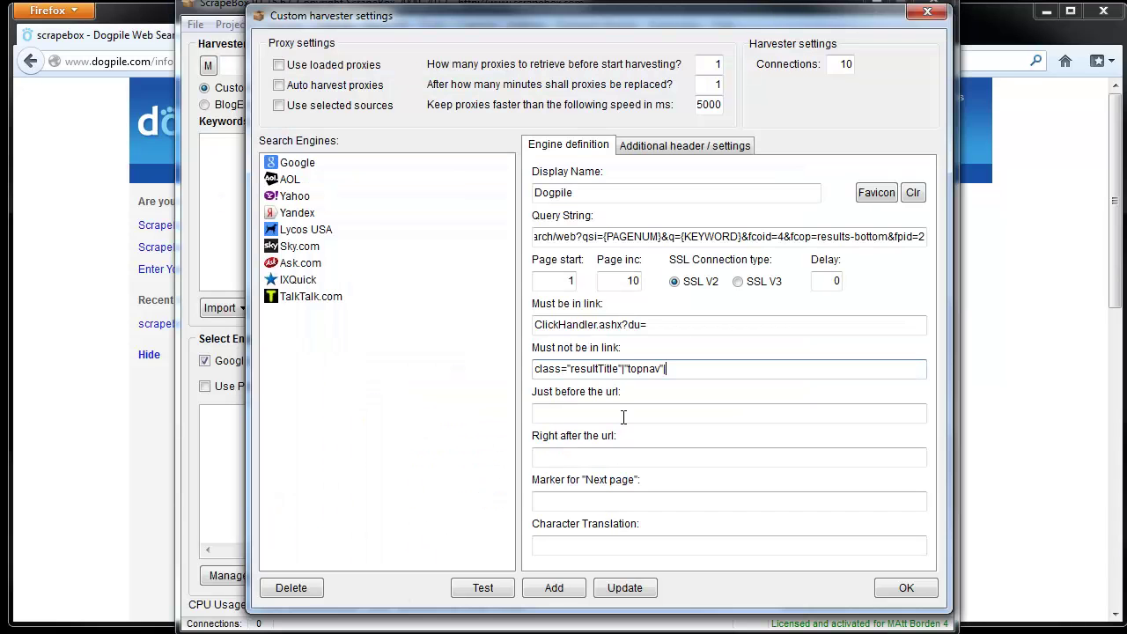
Set the text just before the URL to ClickHandler.ashx?du=.
key(alt+Tab)
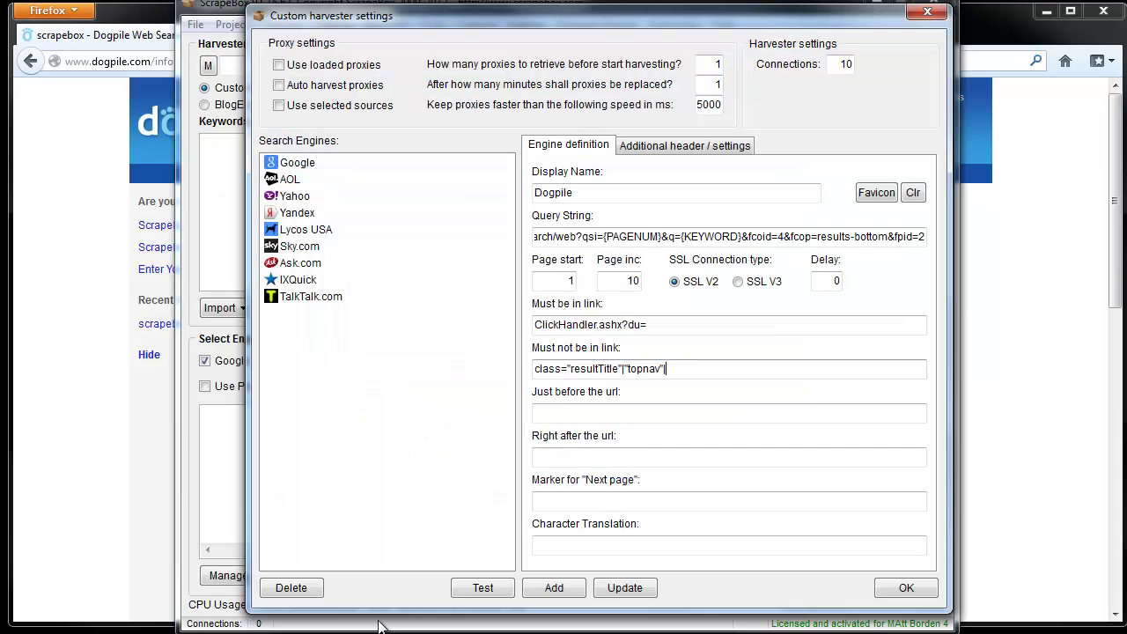
text(ClickHandler.ashx?du=)
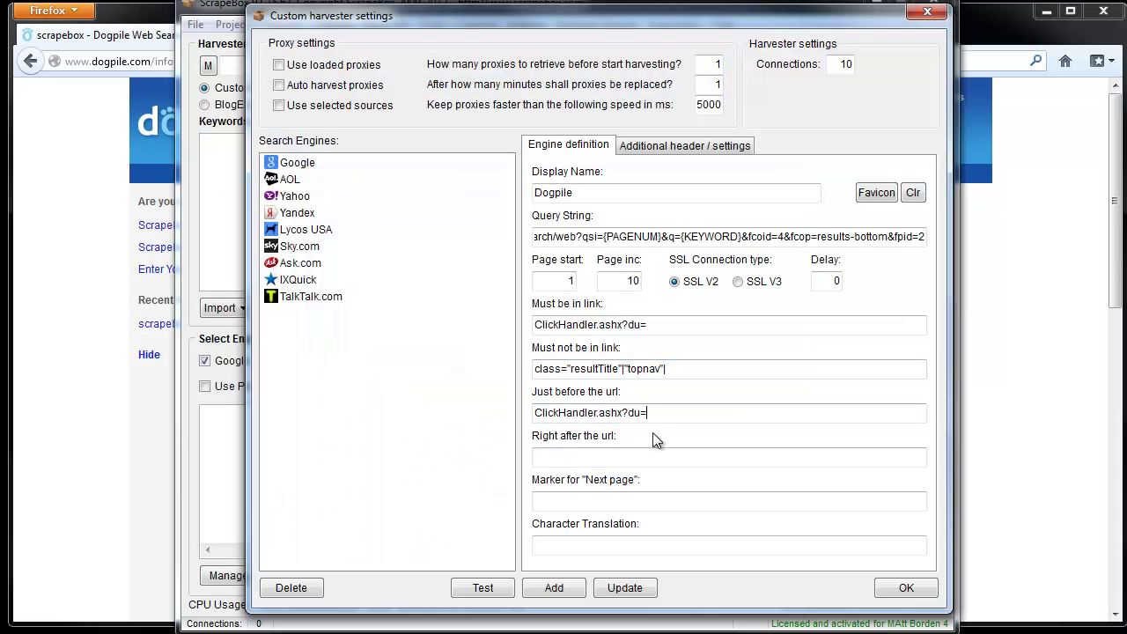
click(129, 503)
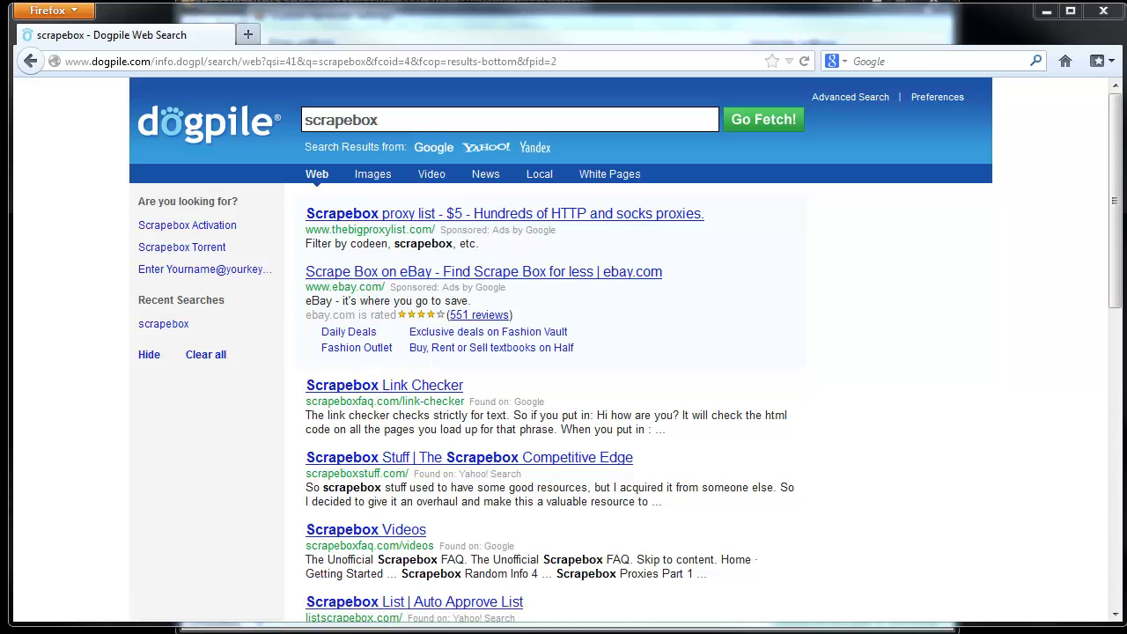
key(alt+Tab)
Set Dogpile's after-URL text to &amp;ru=http and paste the URL-decoding character translations.
click(568, 457)
text(&amp;ru=http)
drag(535, 456, 566, 455)
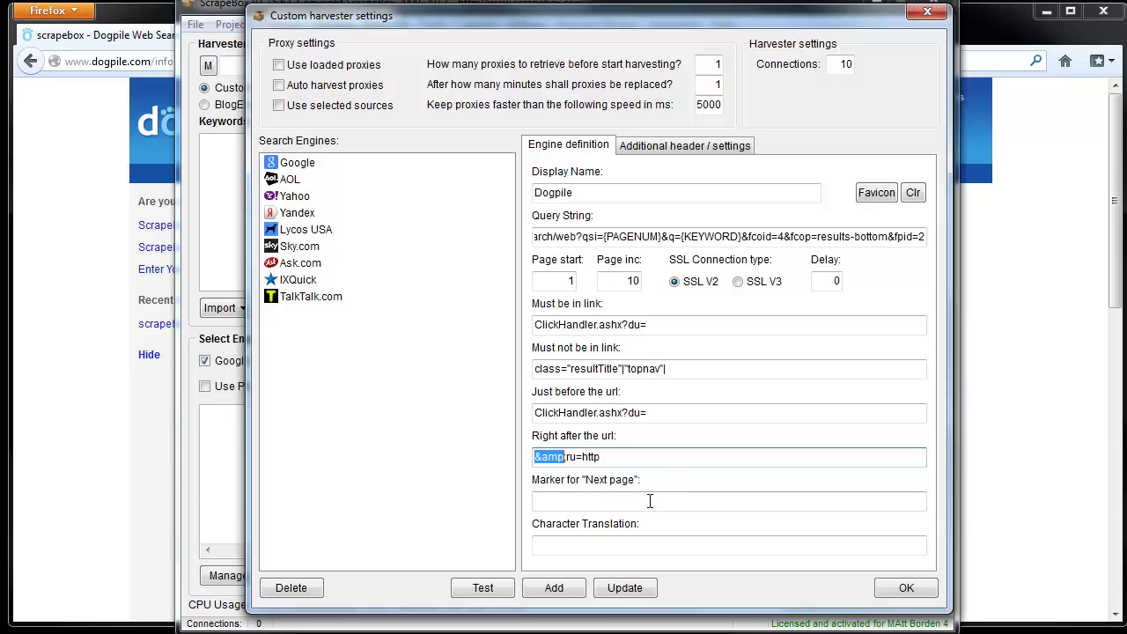
click(577, 499)
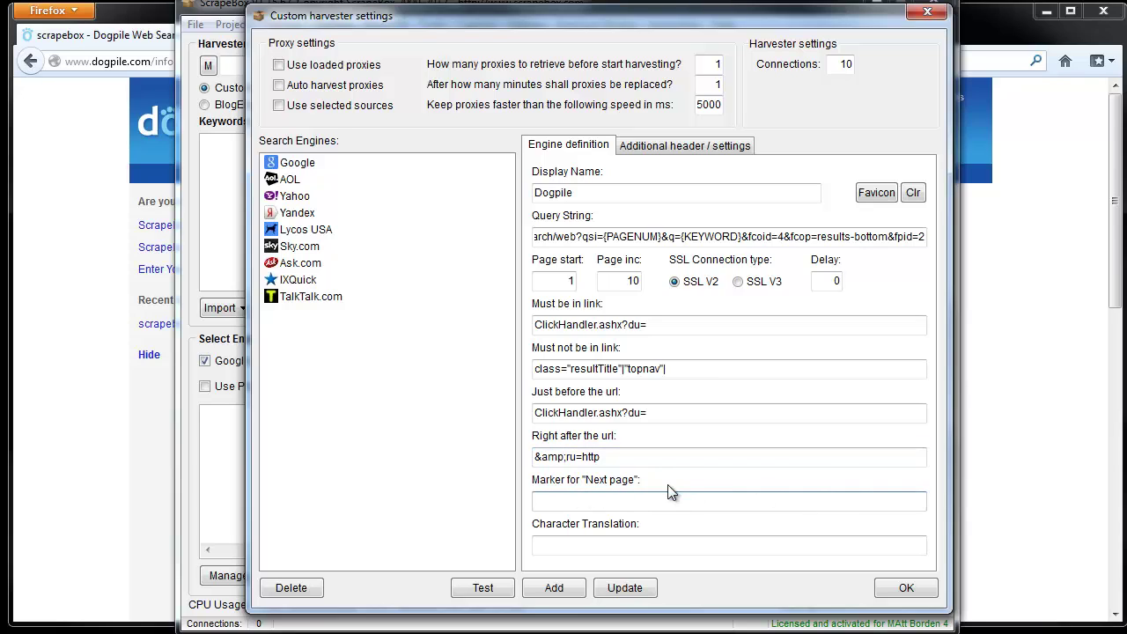
click(584, 550)
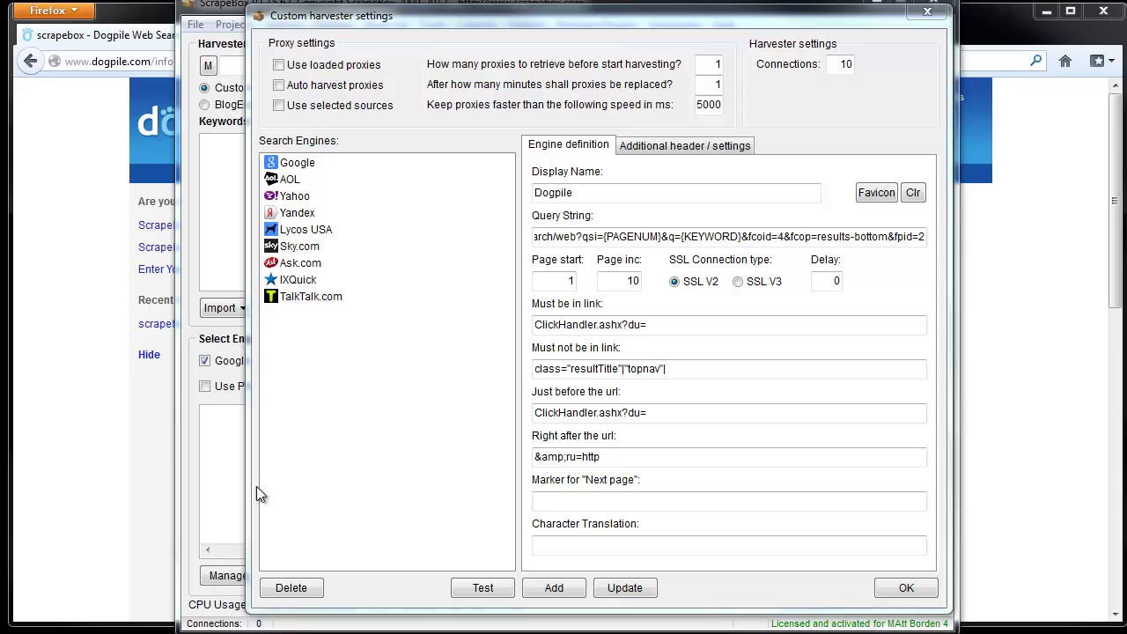
click(631, 541)
text(%3f=?|%3d==|%26=&|%3a=:|&amp;=&|%2F=/)
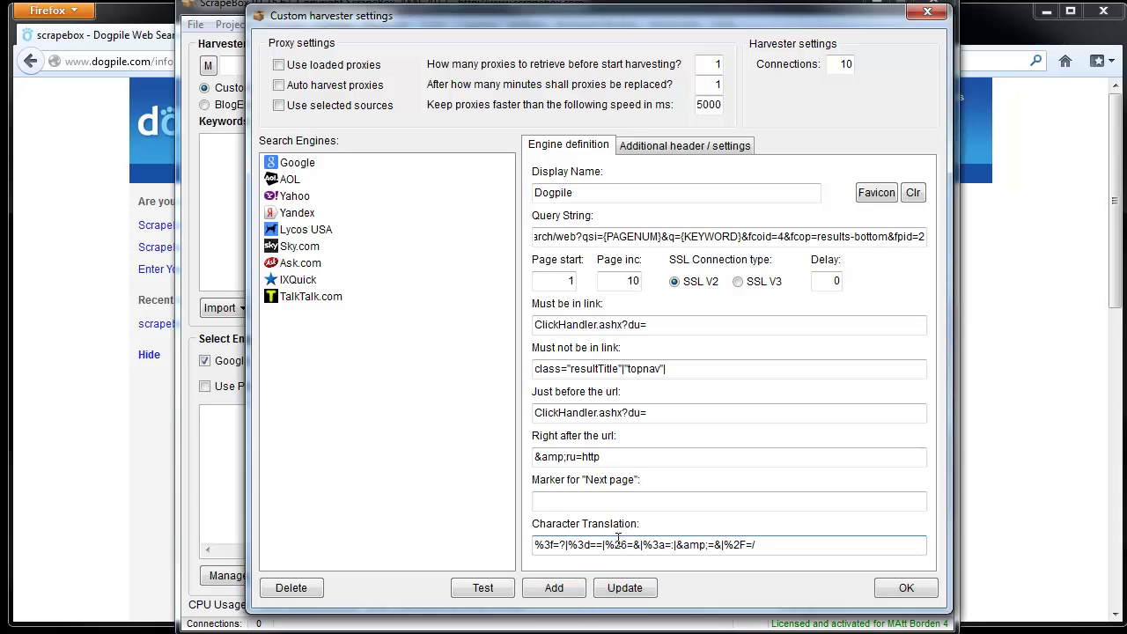
Add Dogpile as a search engine, then fetch and save its favicon.
click(543, 588)
click(587, 381)
click(299, 313)
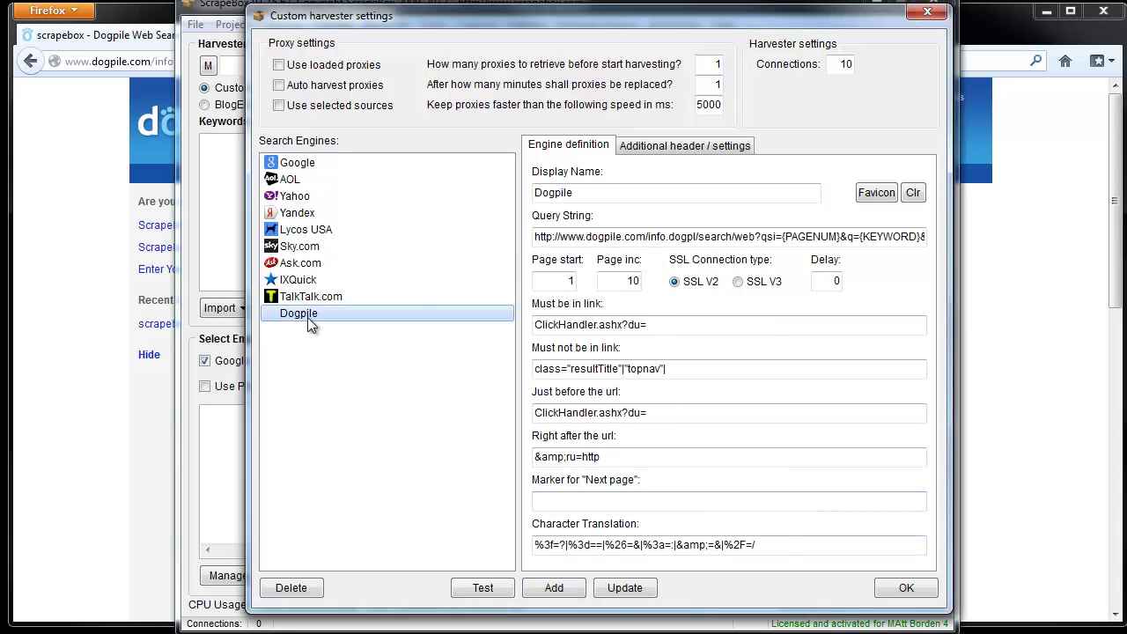
click(876, 192)
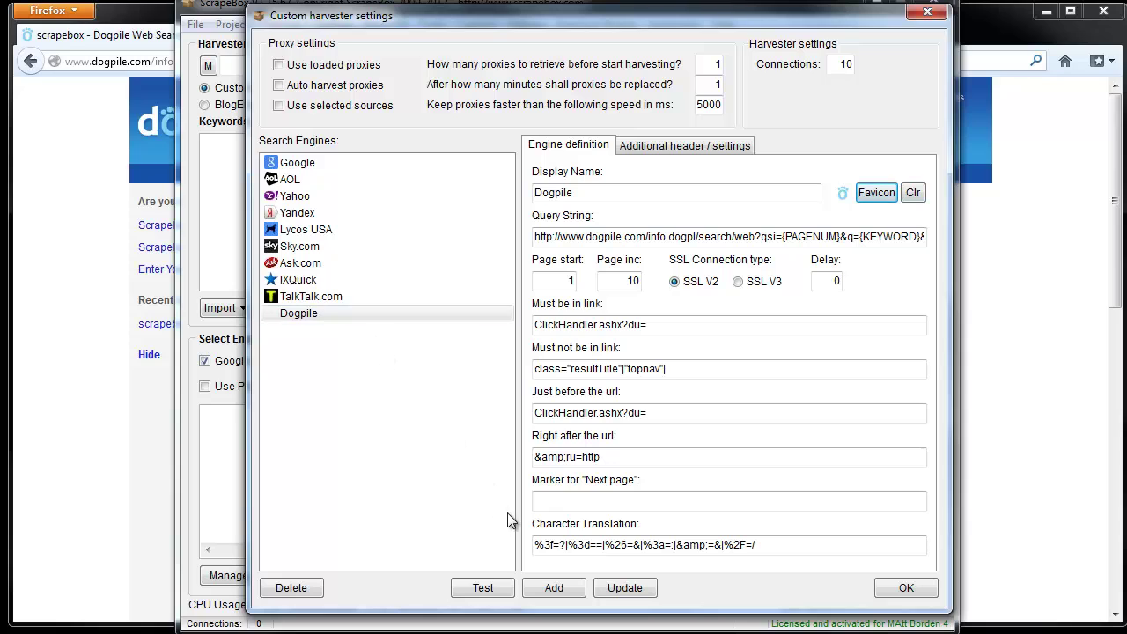
click(621, 589)
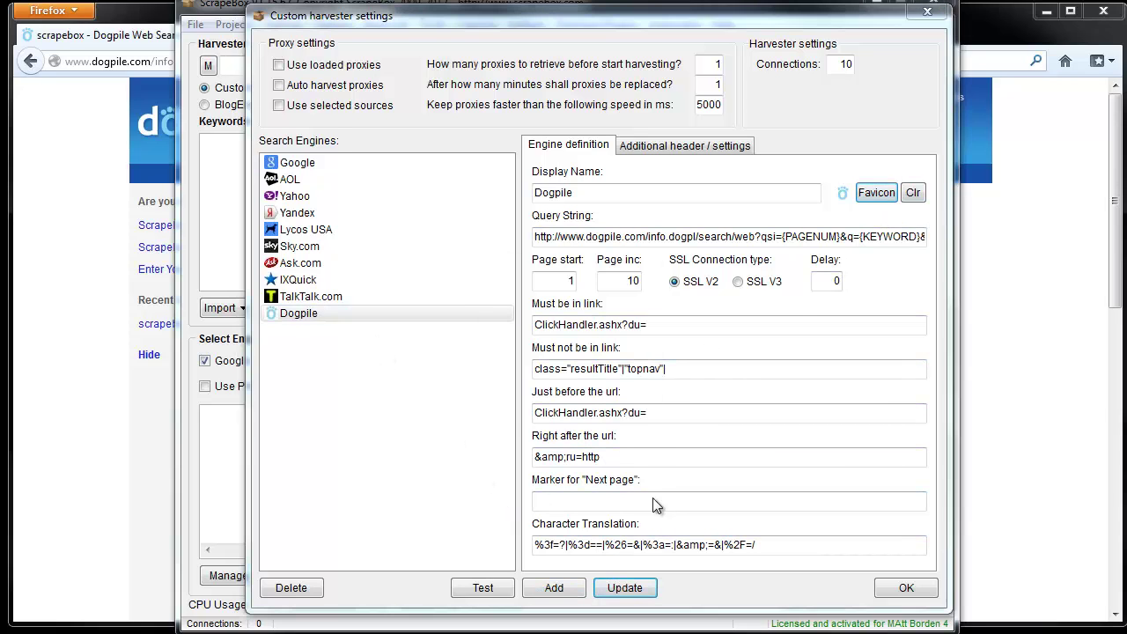
click(631, 382)
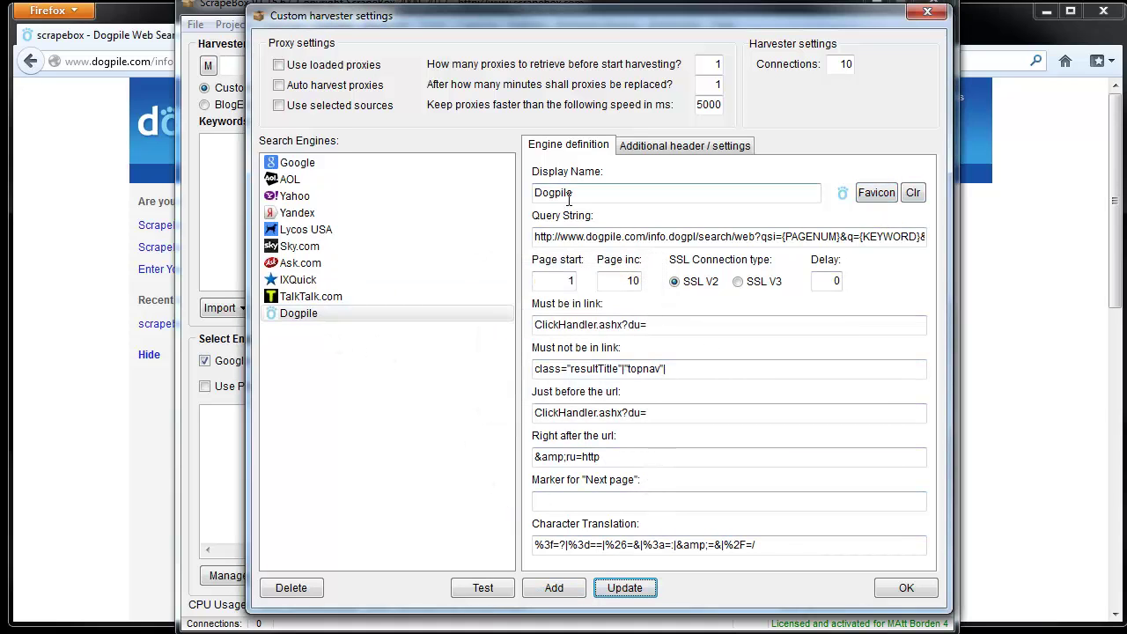
click(659, 146)
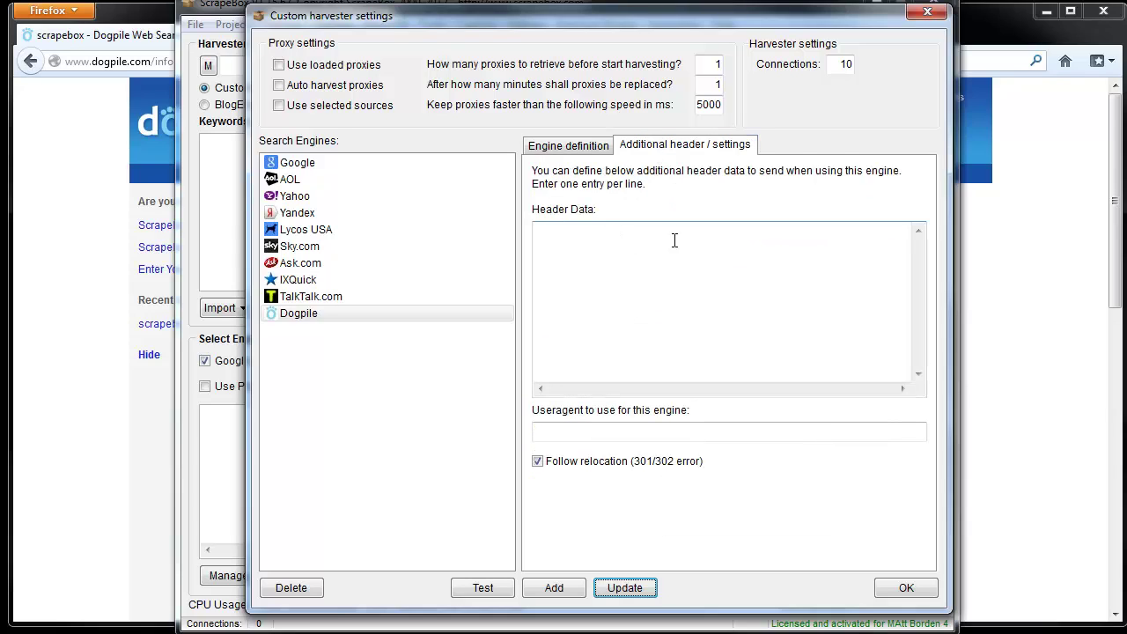
Leave Dogpile's Header Data and Useragent empty, then return to its engine definition.
click(615, 304)
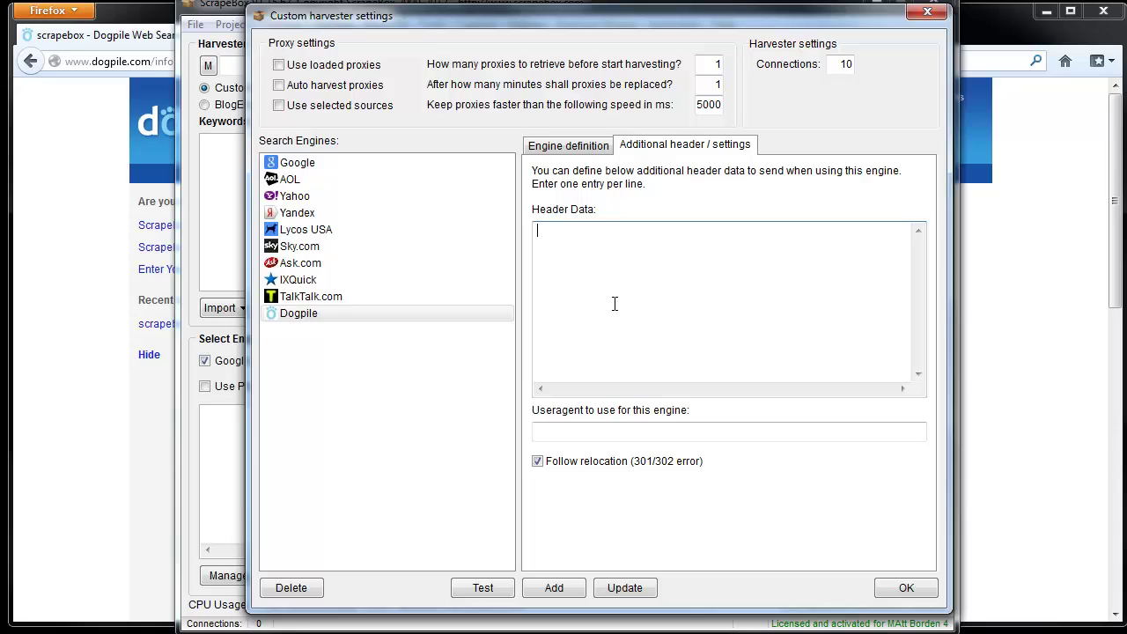
click(662, 435)
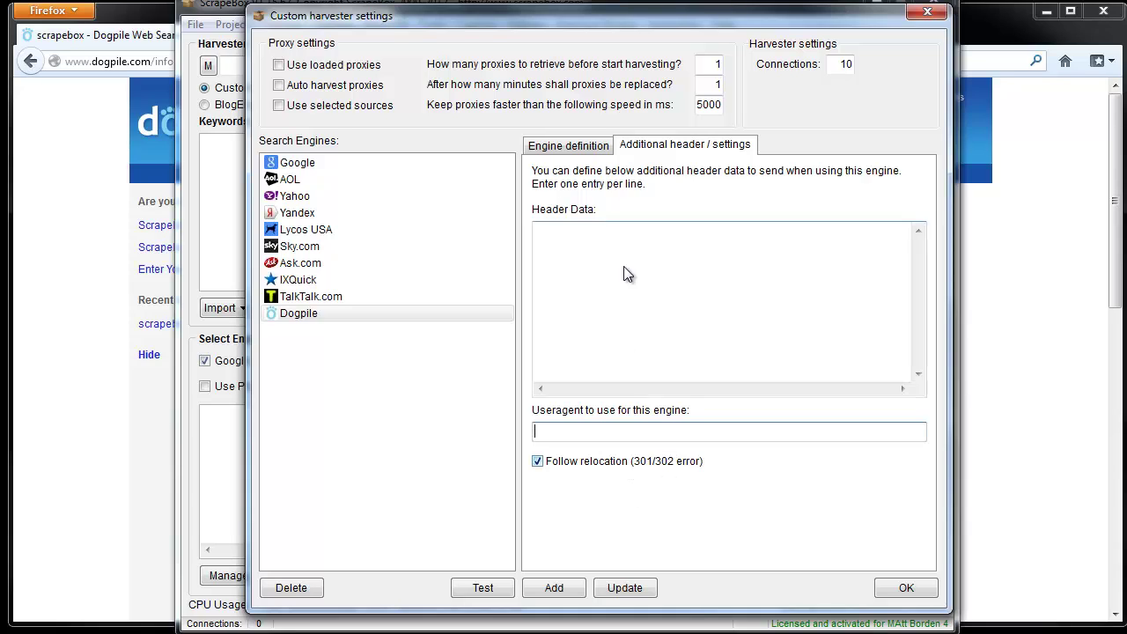
click(572, 153)
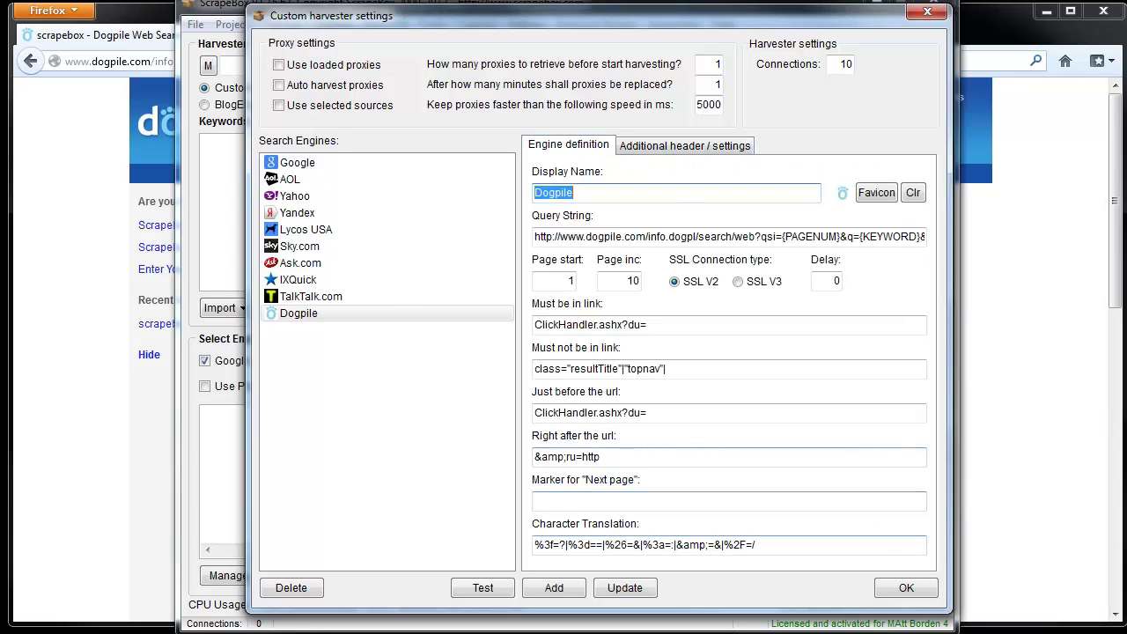
Test Dogpile, getting 15 links on page one and 10 on page two, then accept the engine.
click(773, 498)
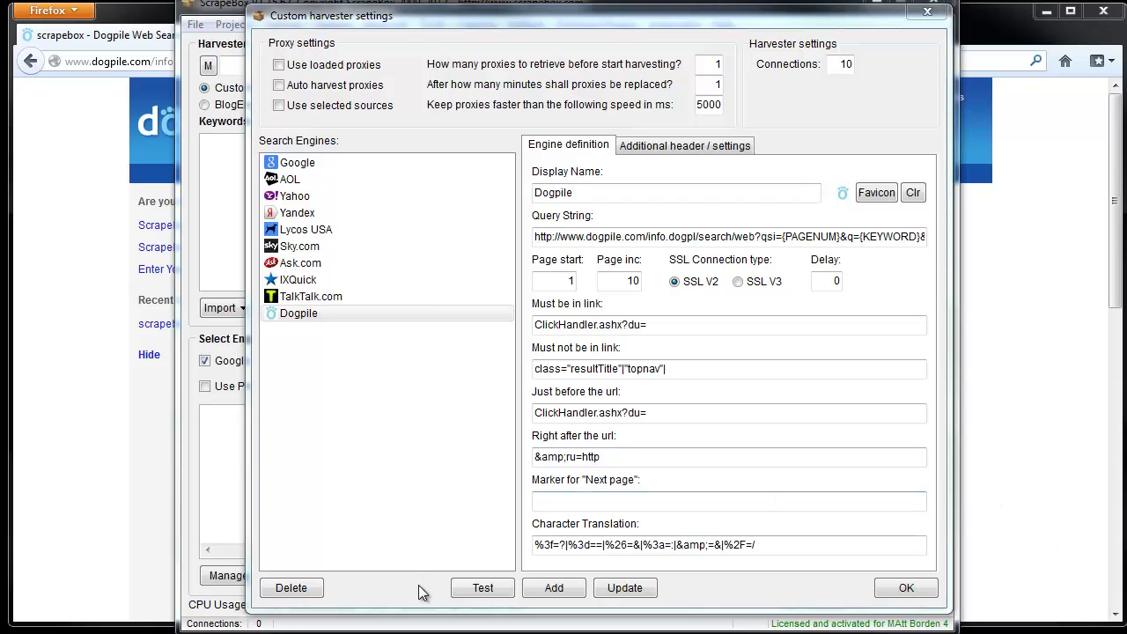
click(482, 588)
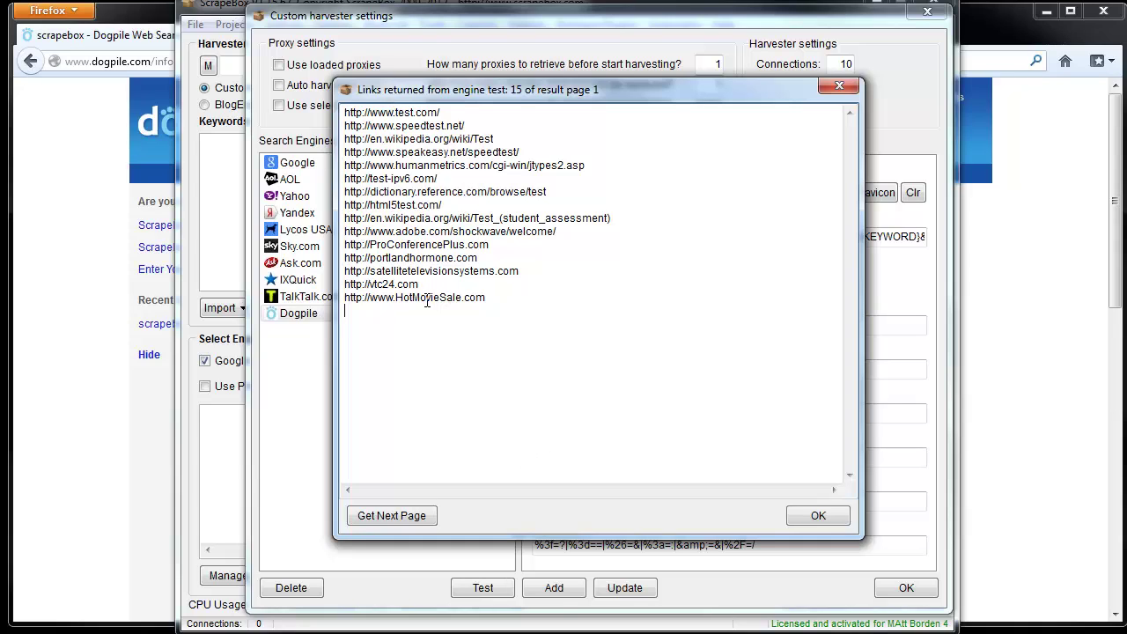
click(818, 516)
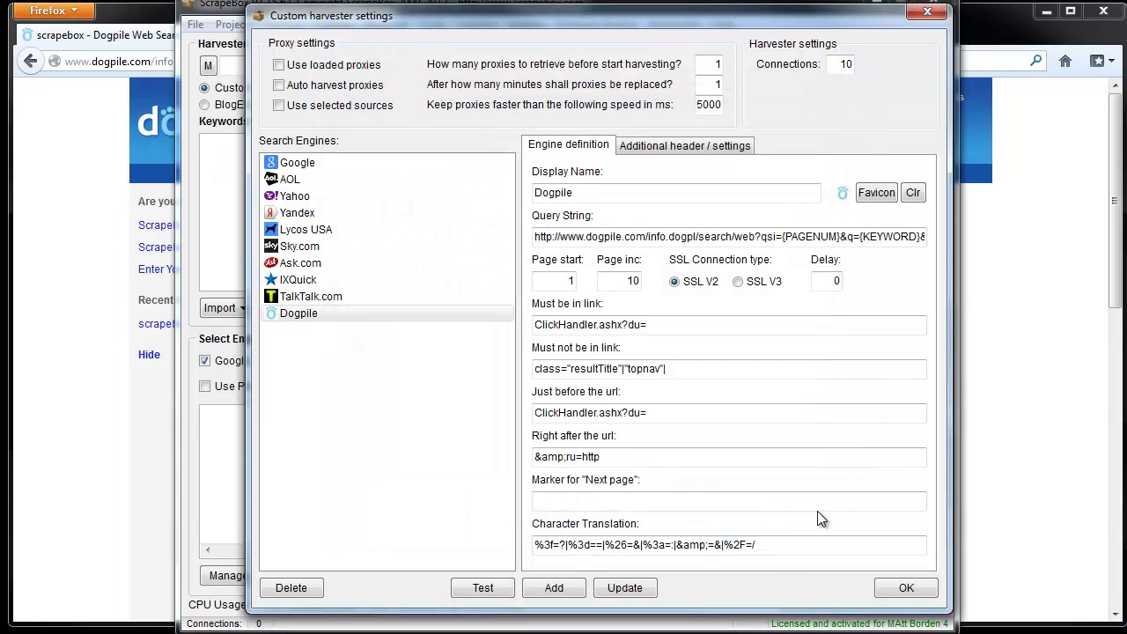
click(473, 590)
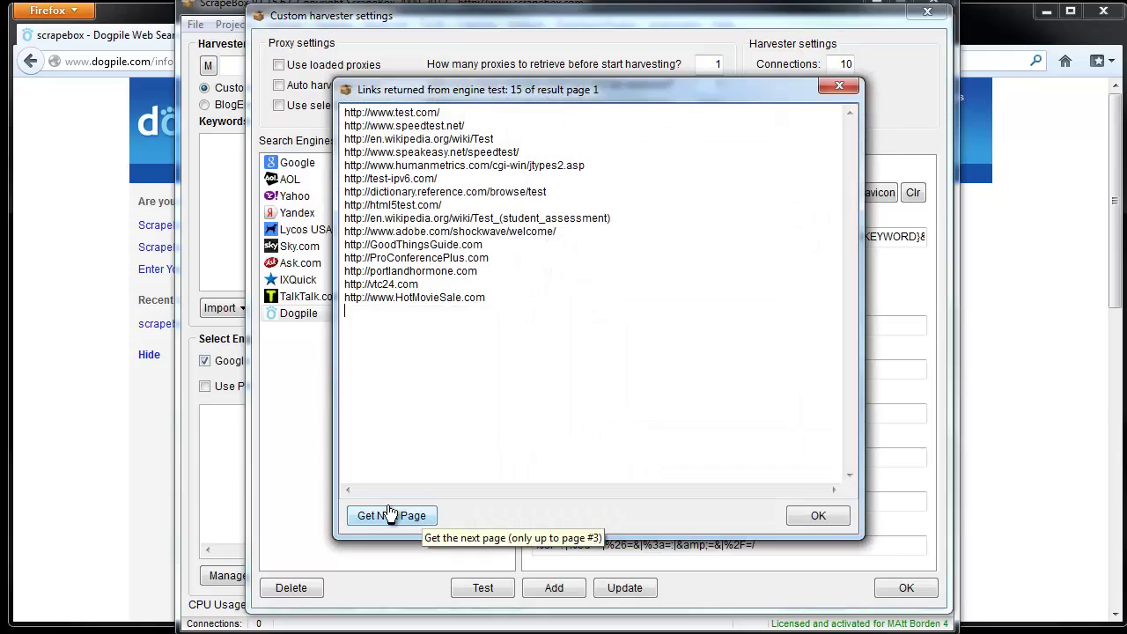
click(411, 506)
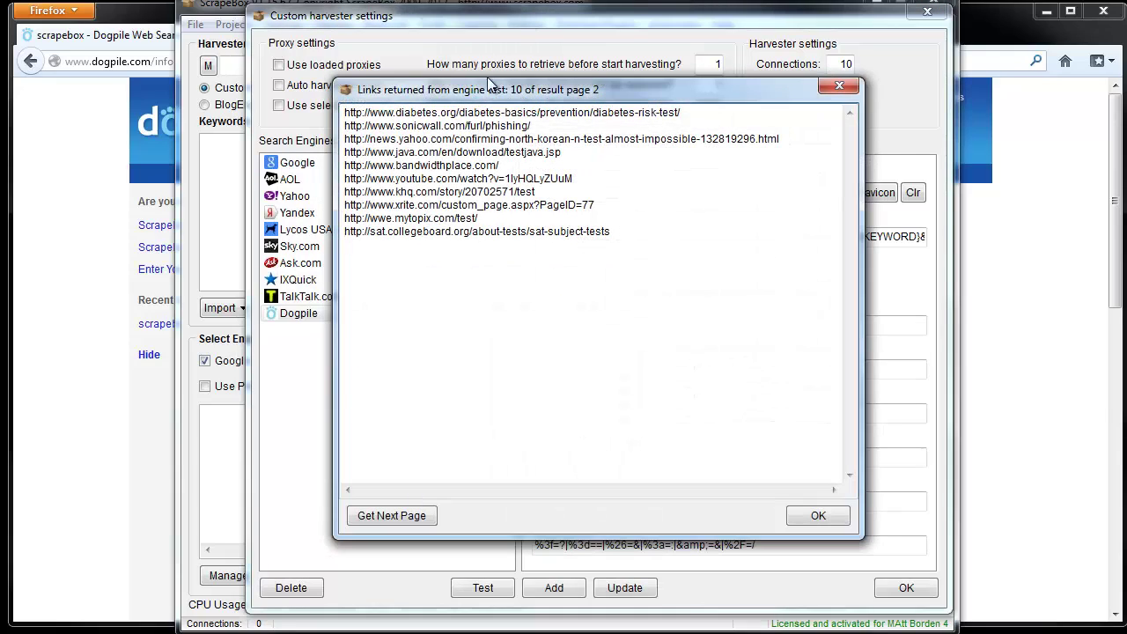
click(816, 519)
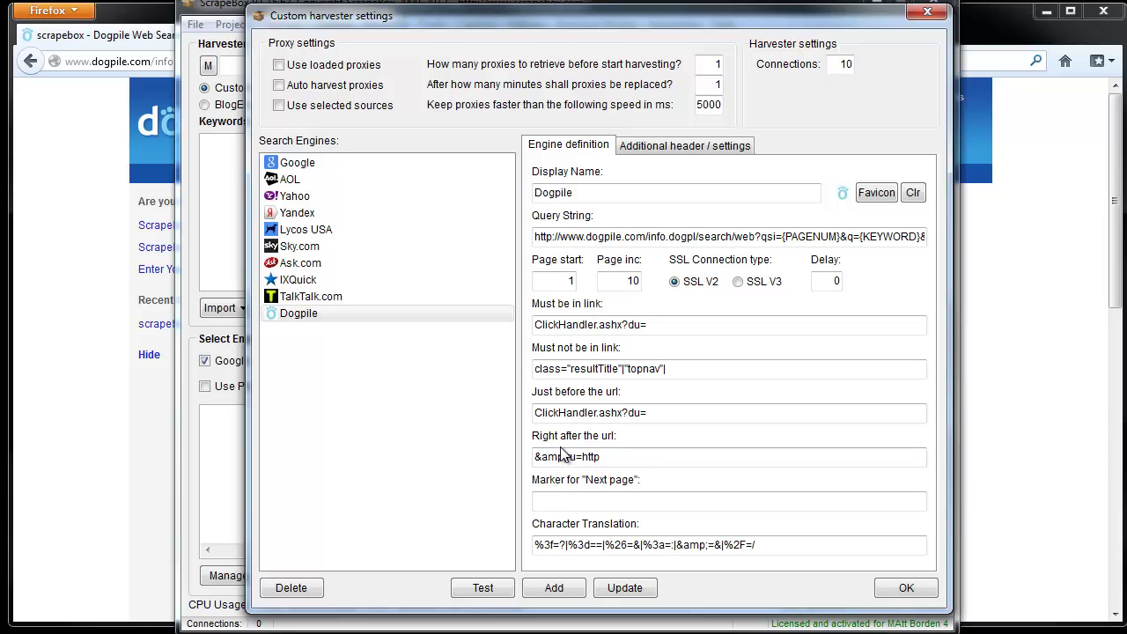
click(916, 591)
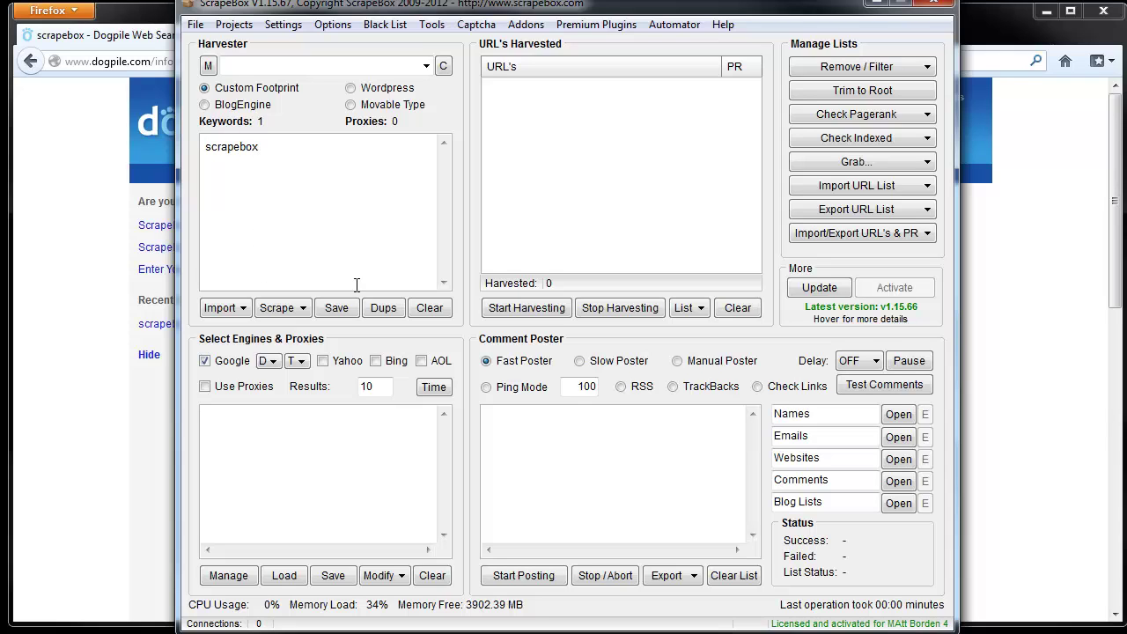
Harvest 'scrapebox' with only the Dogpile engine ticked, collecting 10 URLs.
click(516, 315)
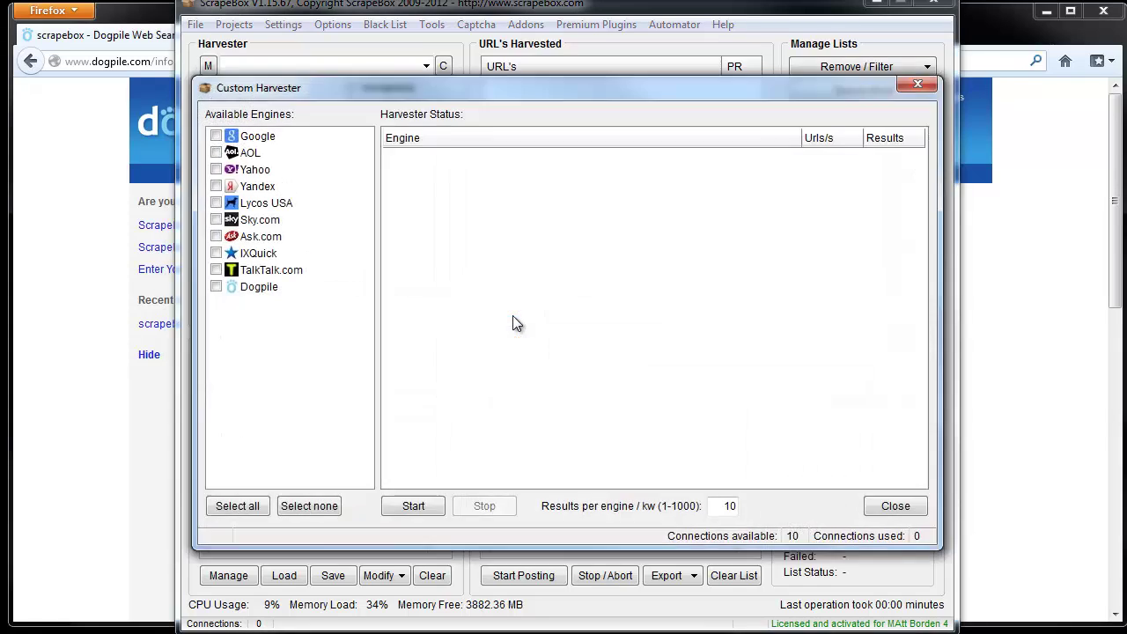
click(220, 289)
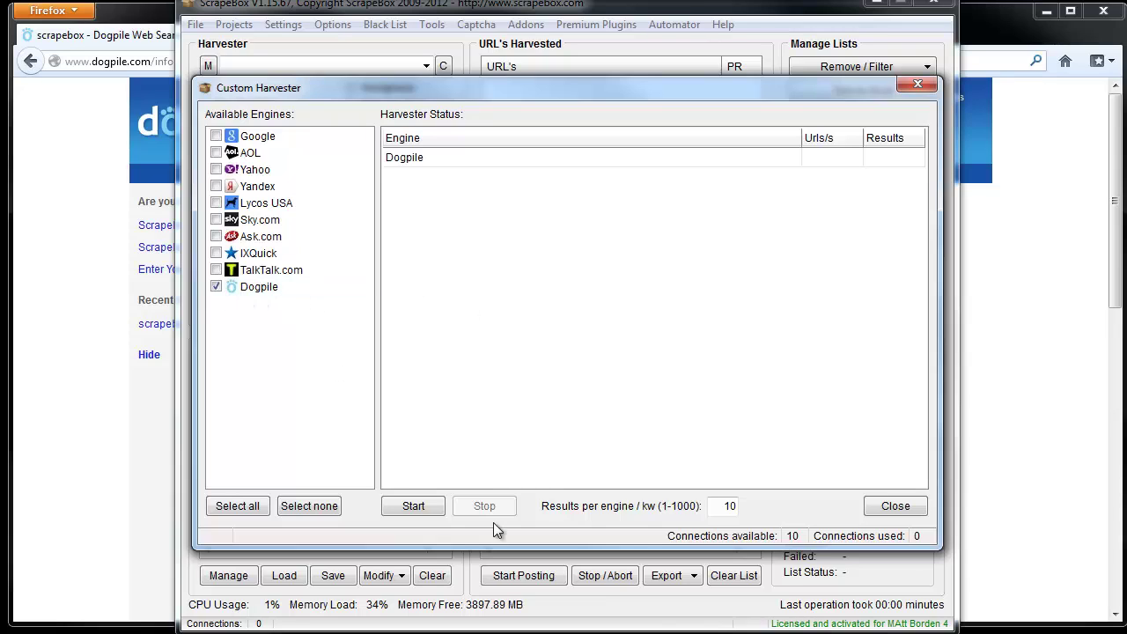
drag(718, 504, 798, 508)
click(406, 508)
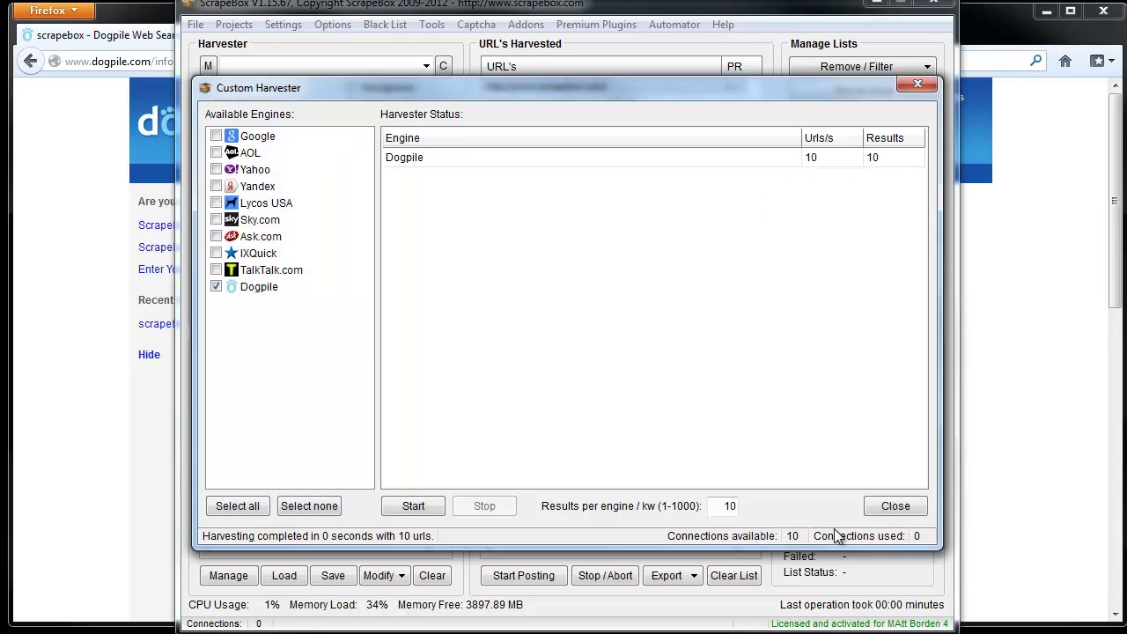
click(895, 507)
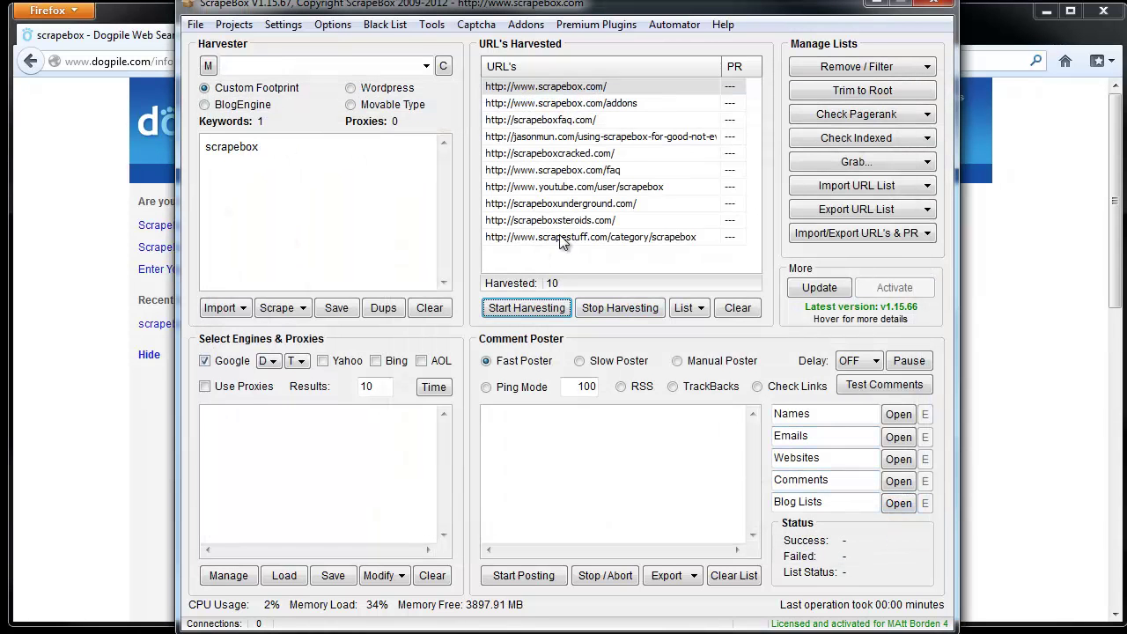